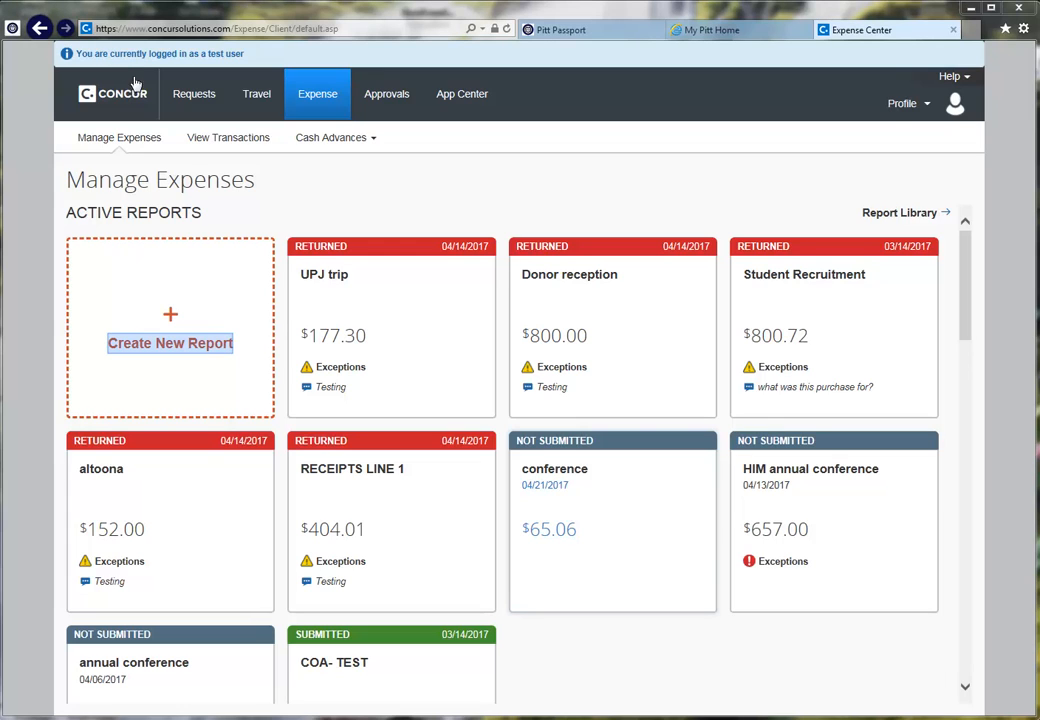
Step: Create a new report under the Pitt Test Guest Expense Policy, naming it Honorarium plus the payee's name
left_click(186, 345)
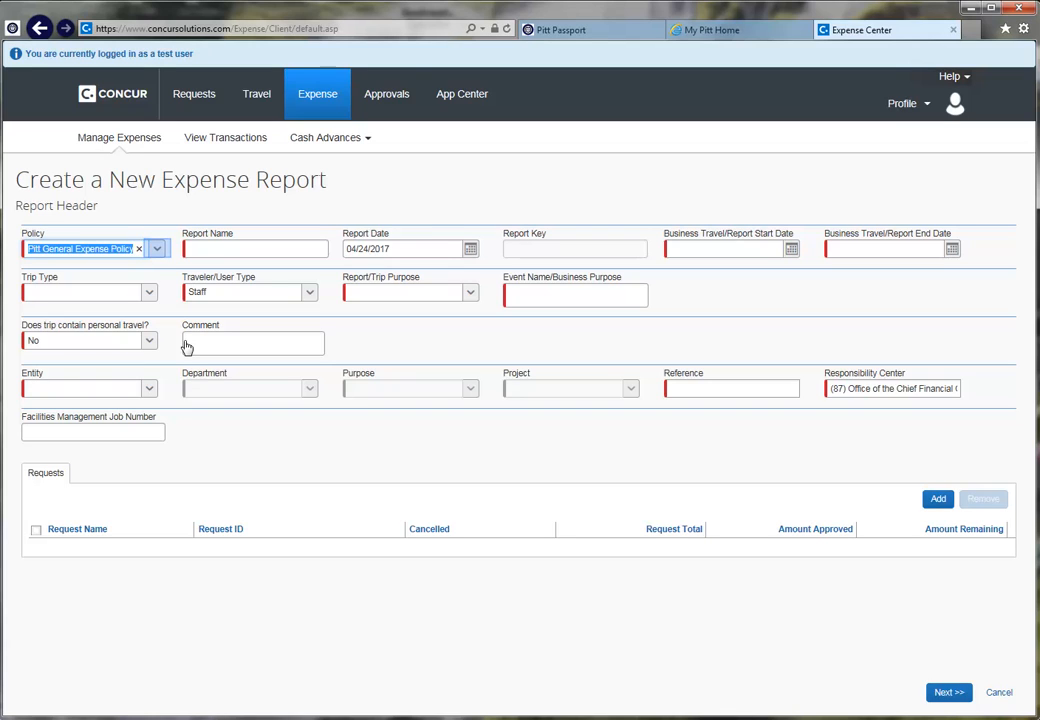
left_click(157, 250)
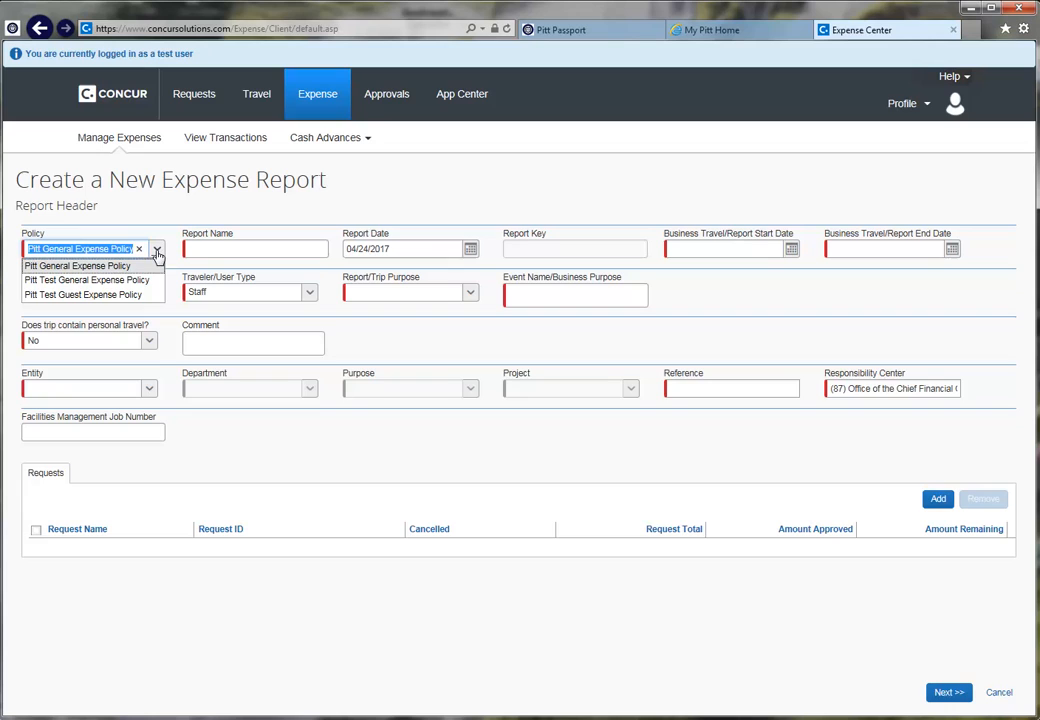
key("Down")
key("Down")
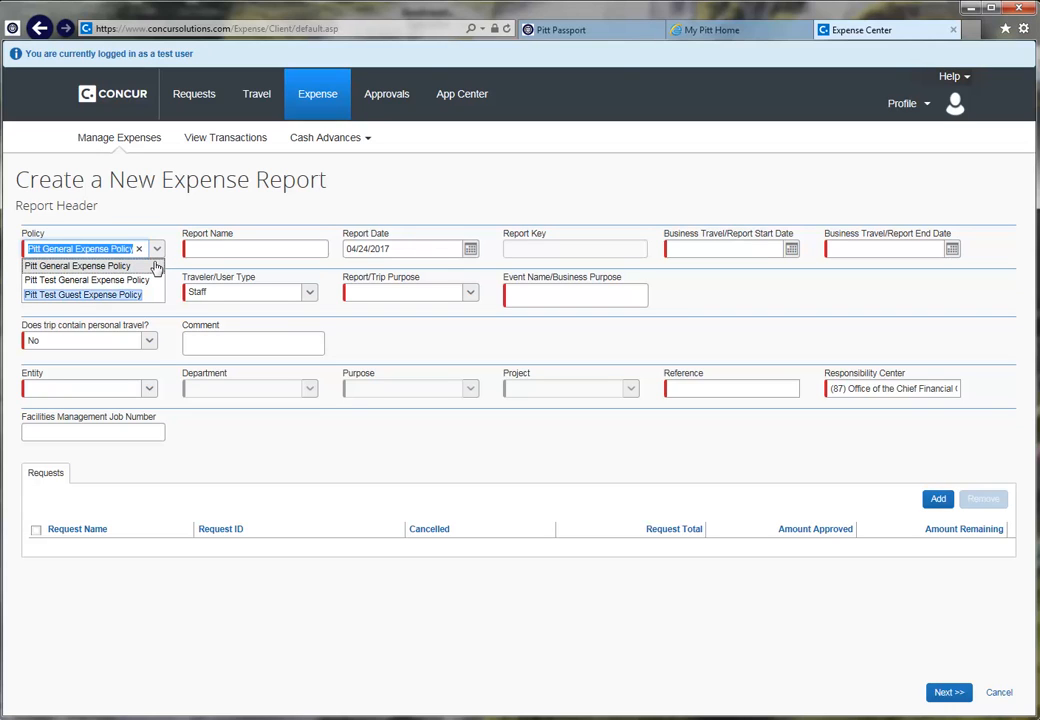
left_click(133, 295)
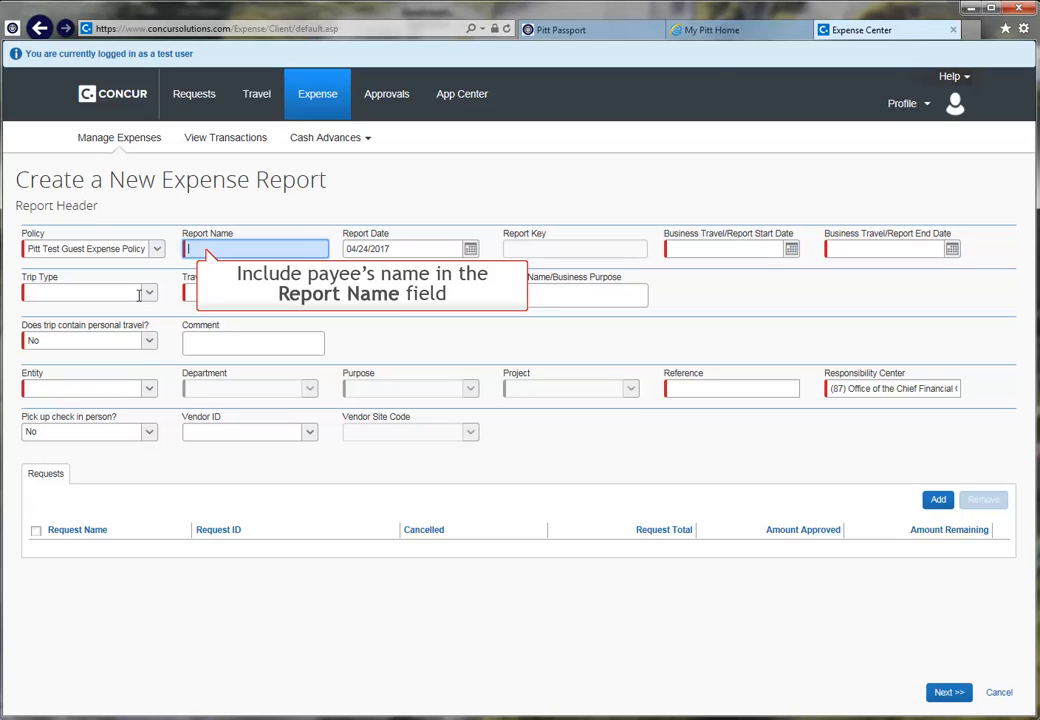
left_click(204, 249)
type("Ho")
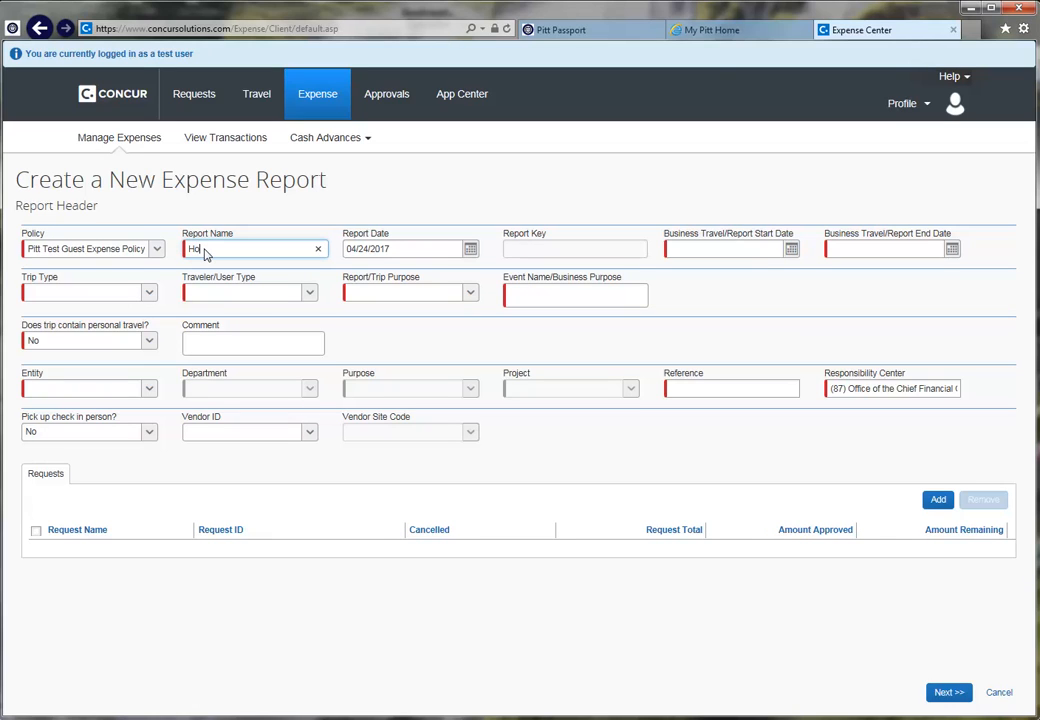
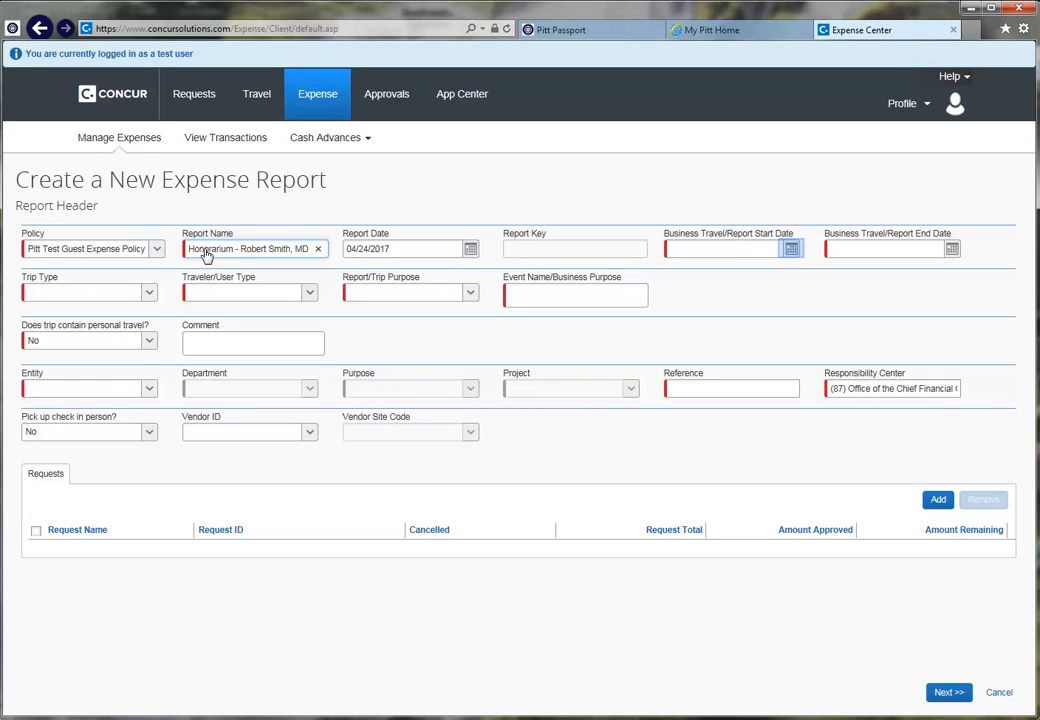
Step: Pick 04/24/2017 as both the business start and end dates
left_click(791, 250)
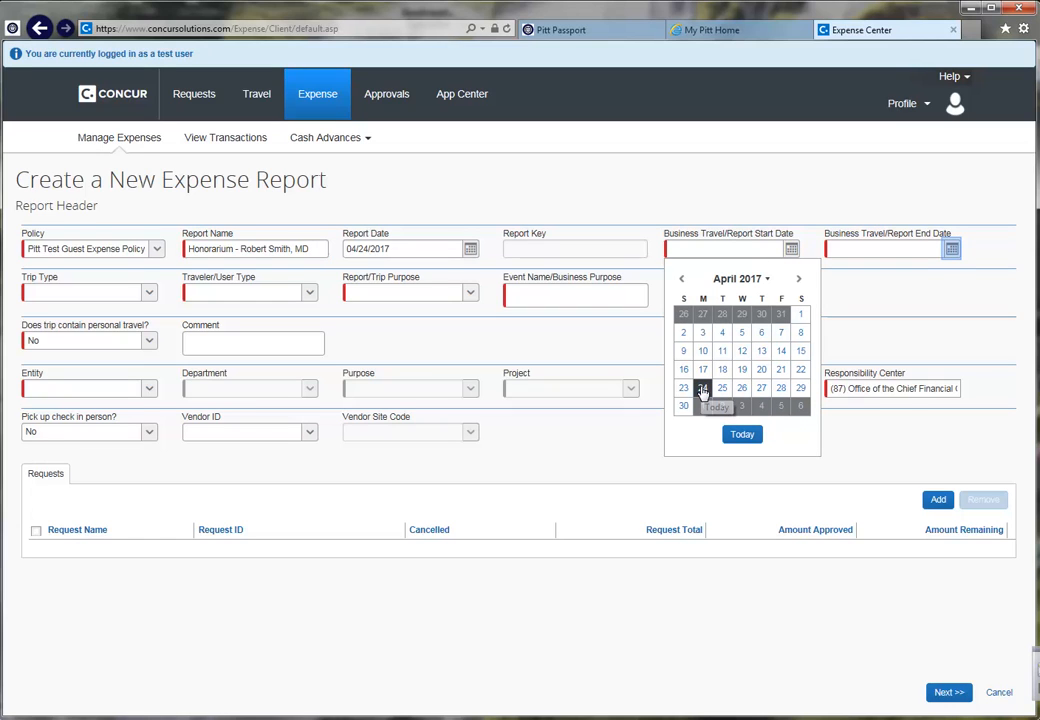
left_click(951, 249)
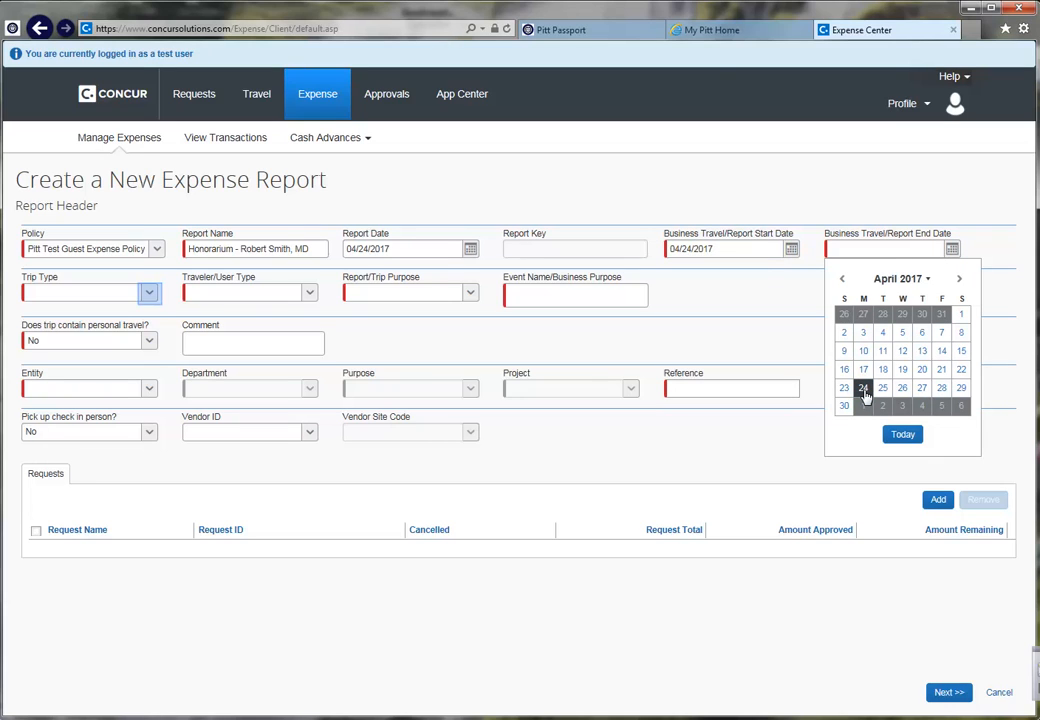
left_click(150, 295)
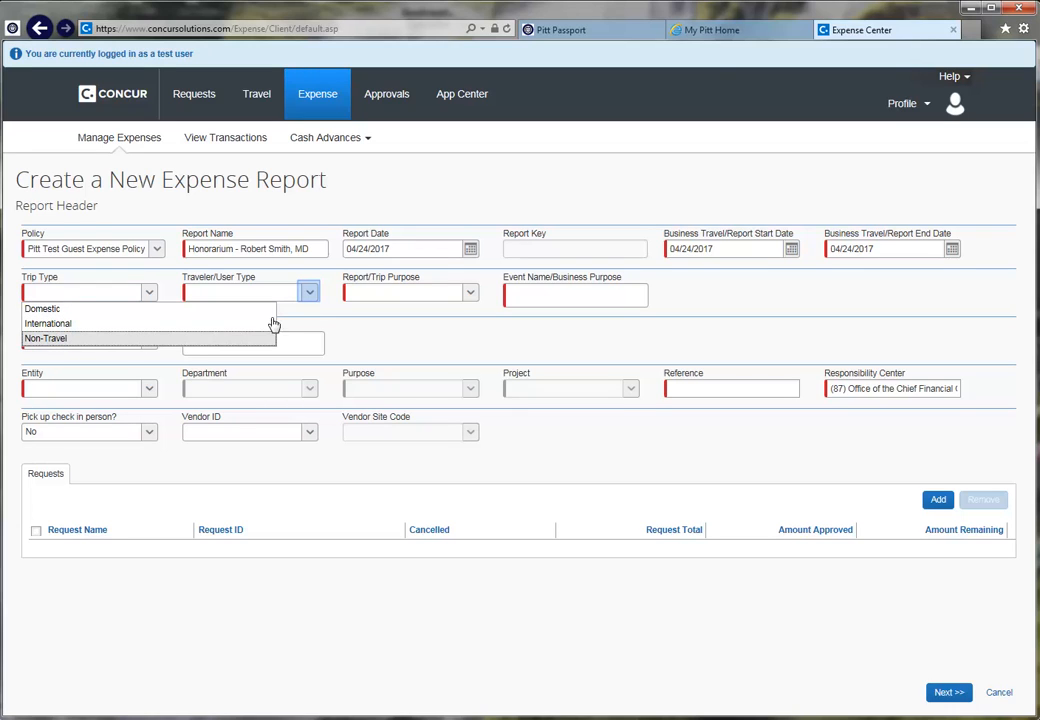
Step: Set Non-Travel, One Time Guest (Pitt Paid), purpose Speaking Engagement, and event 'IDM Grand Rounds'
left_click(308, 291)
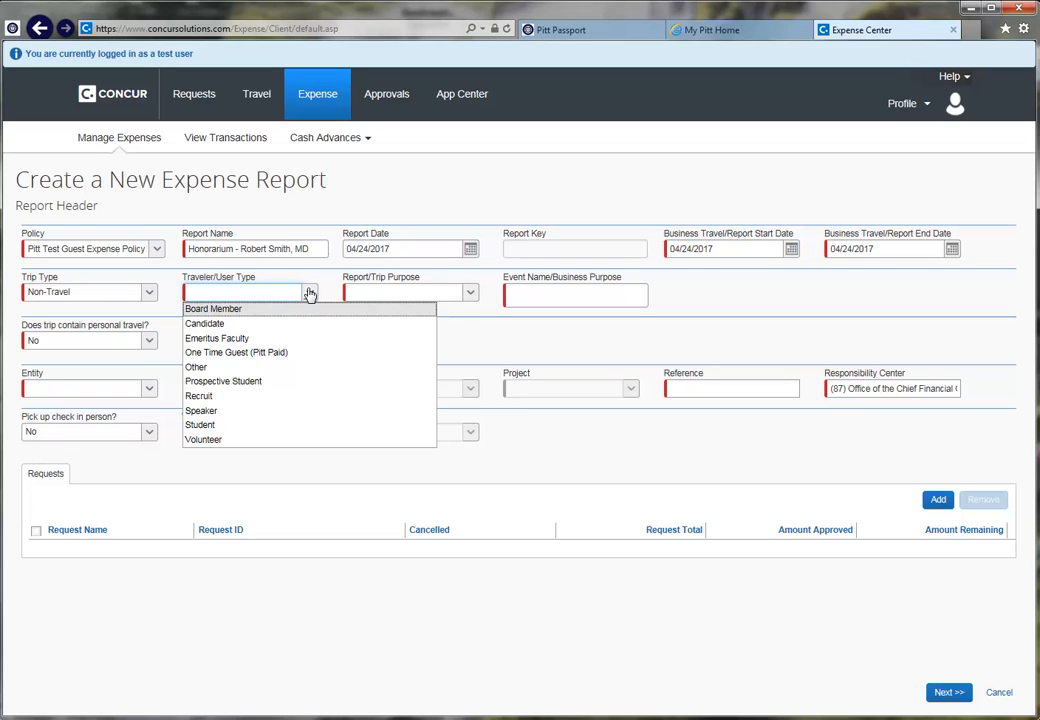
key("o")
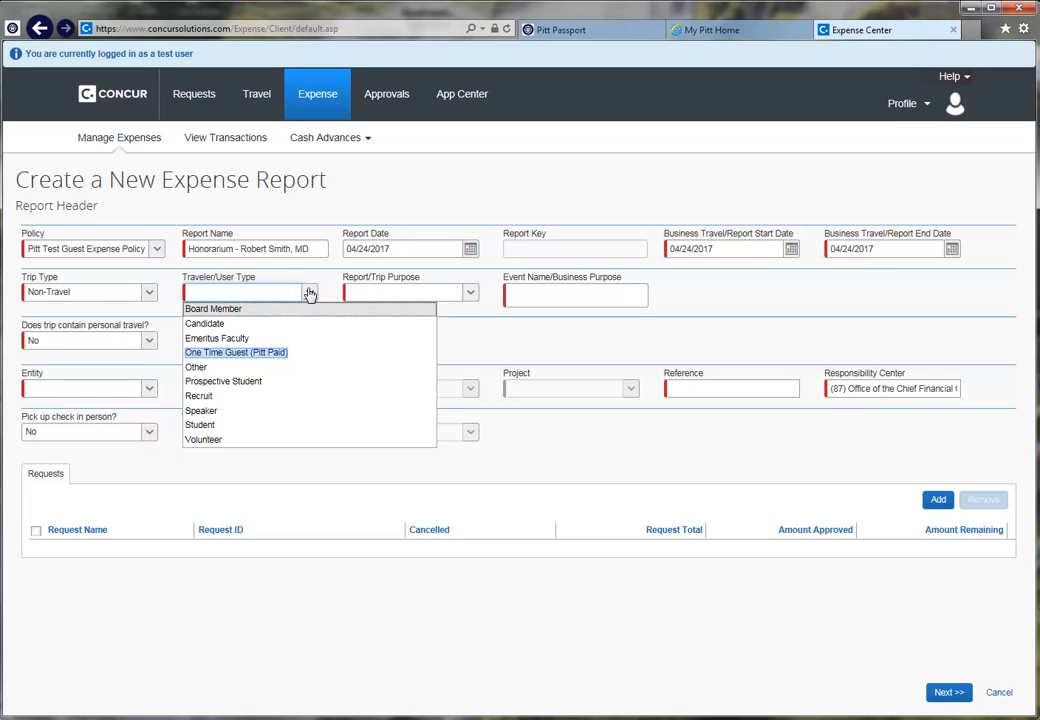
left_click(246, 356)
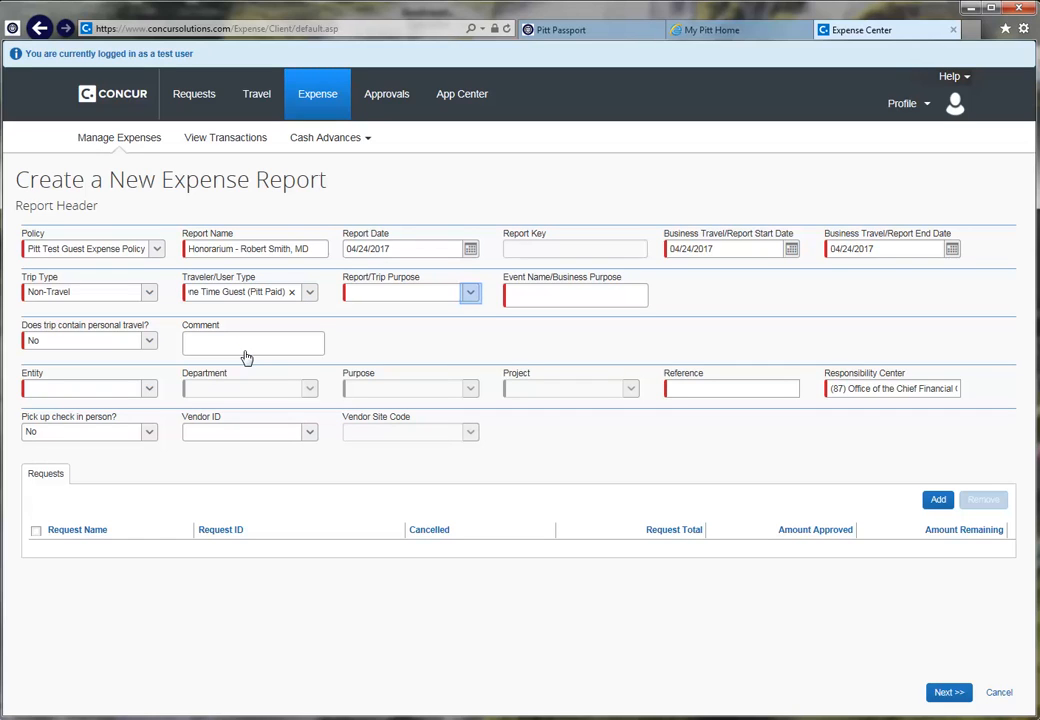
left_click(471, 293)
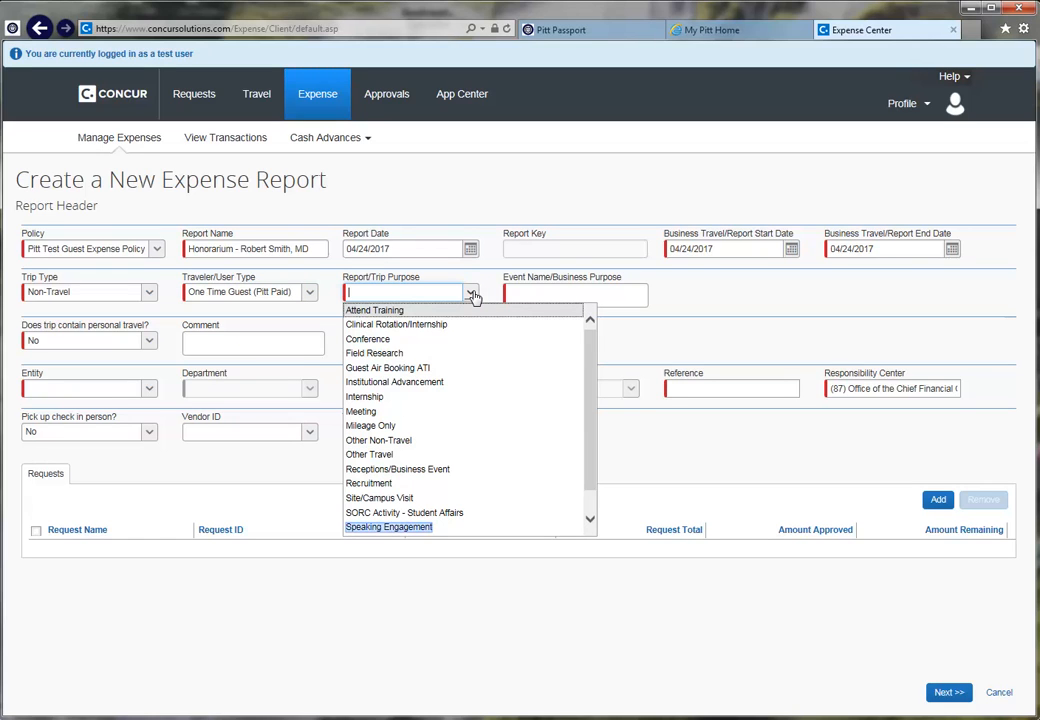
left_click(403, 526)
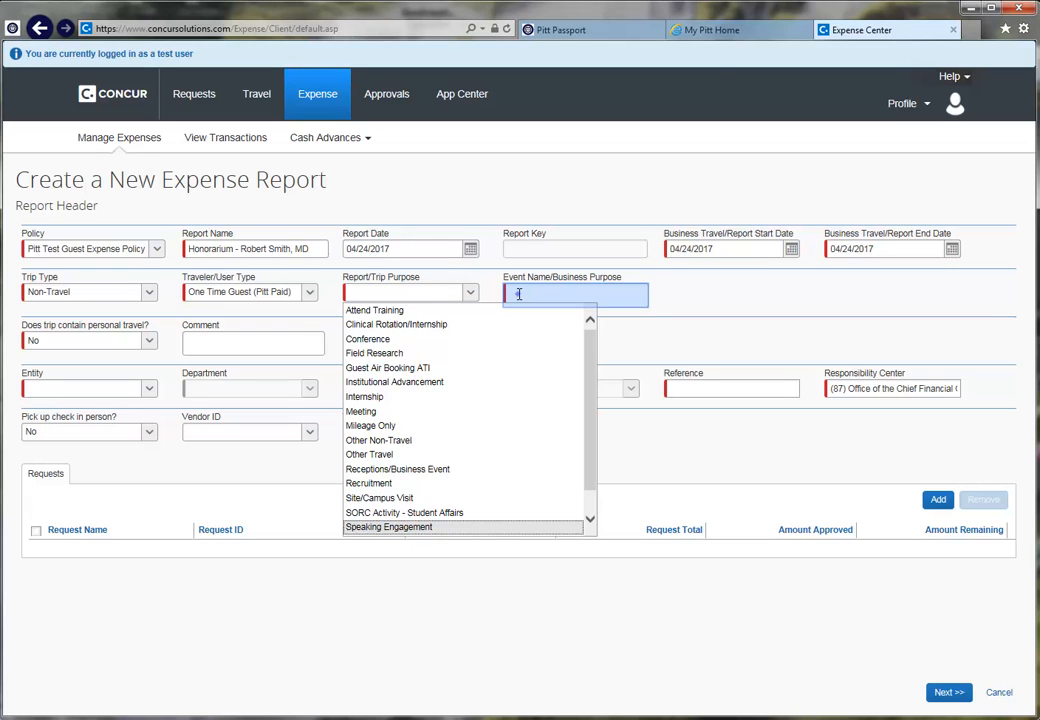
type("IDM Grand Round")
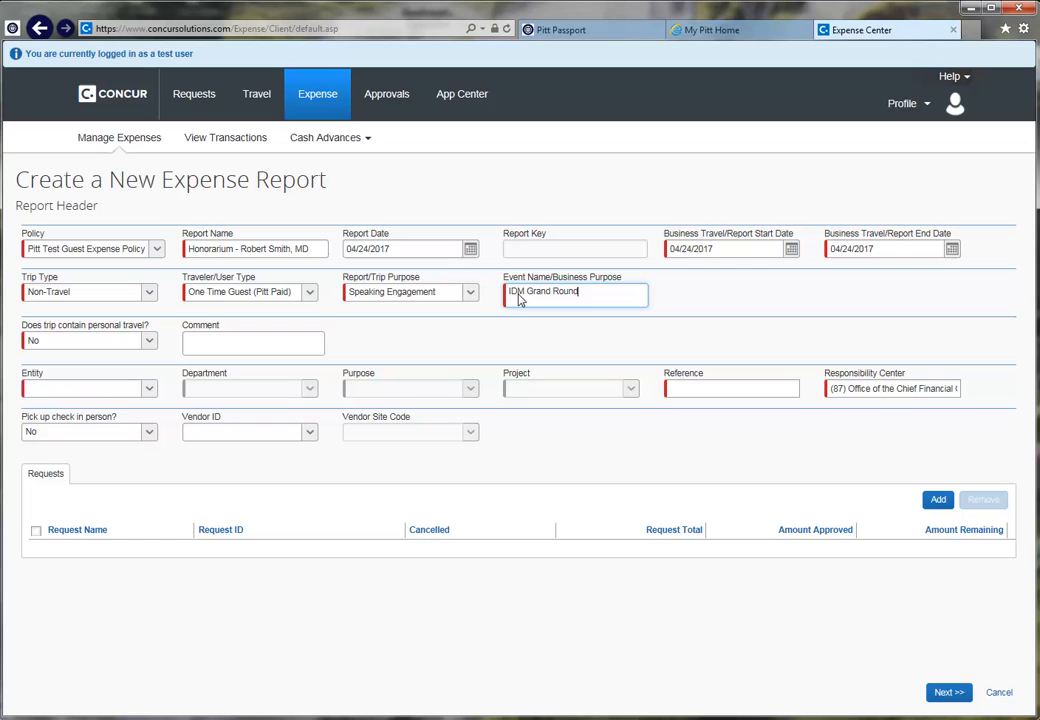
type("s")
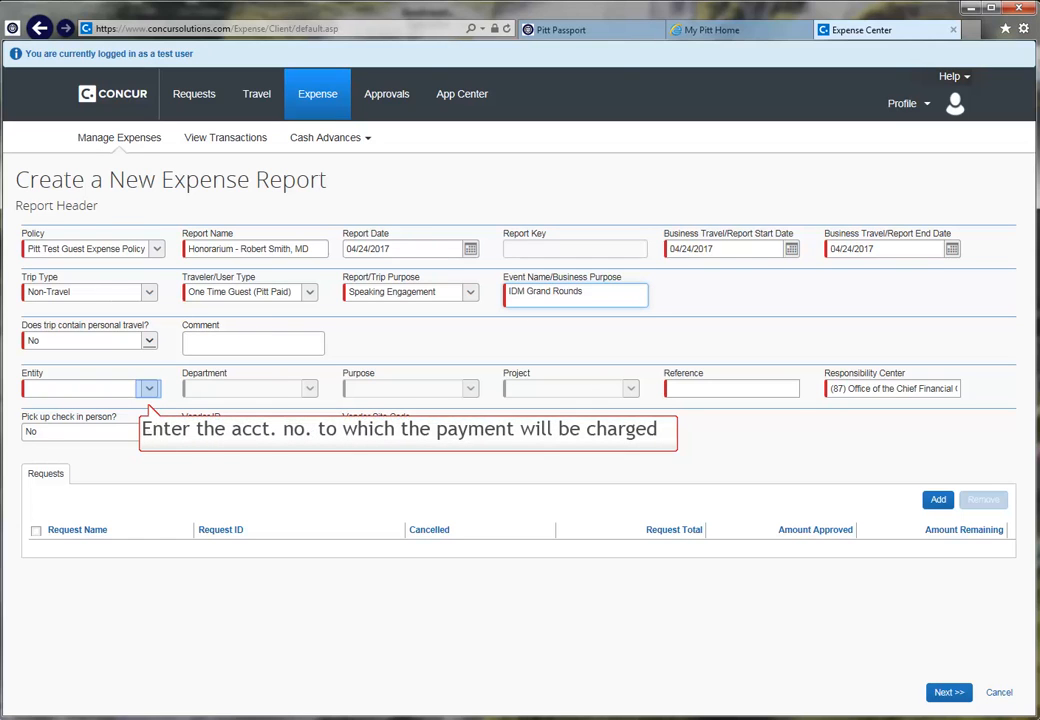
Step: Charge the report to entity (02) Operating with reference code 00010
left_click(148, 389)
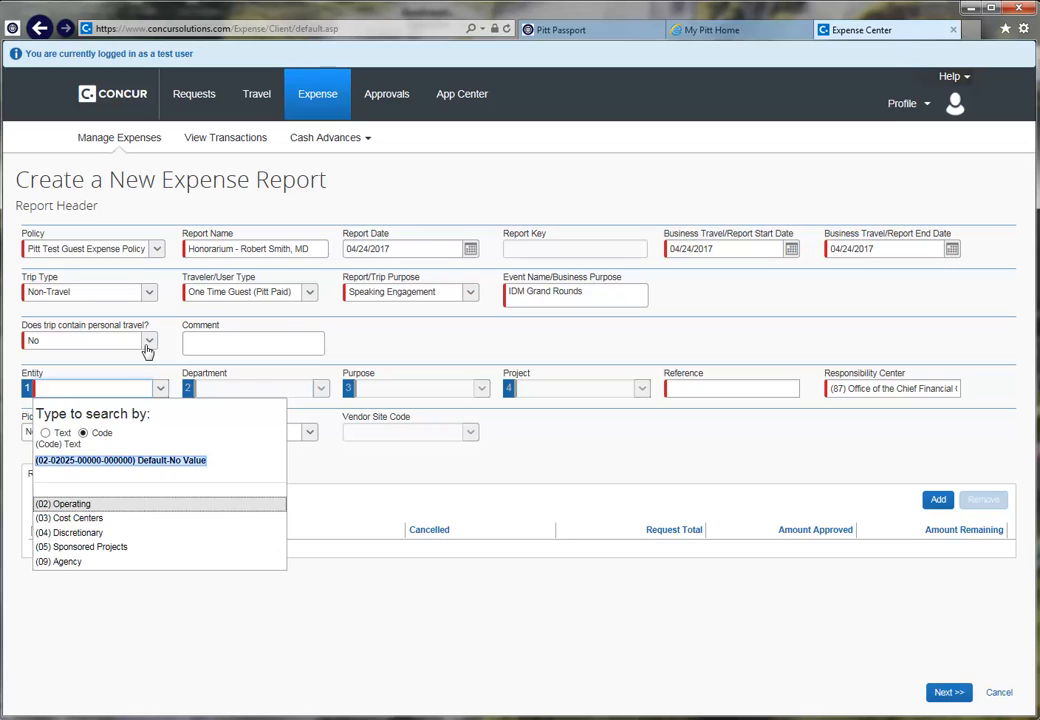
left_click(86, 460)
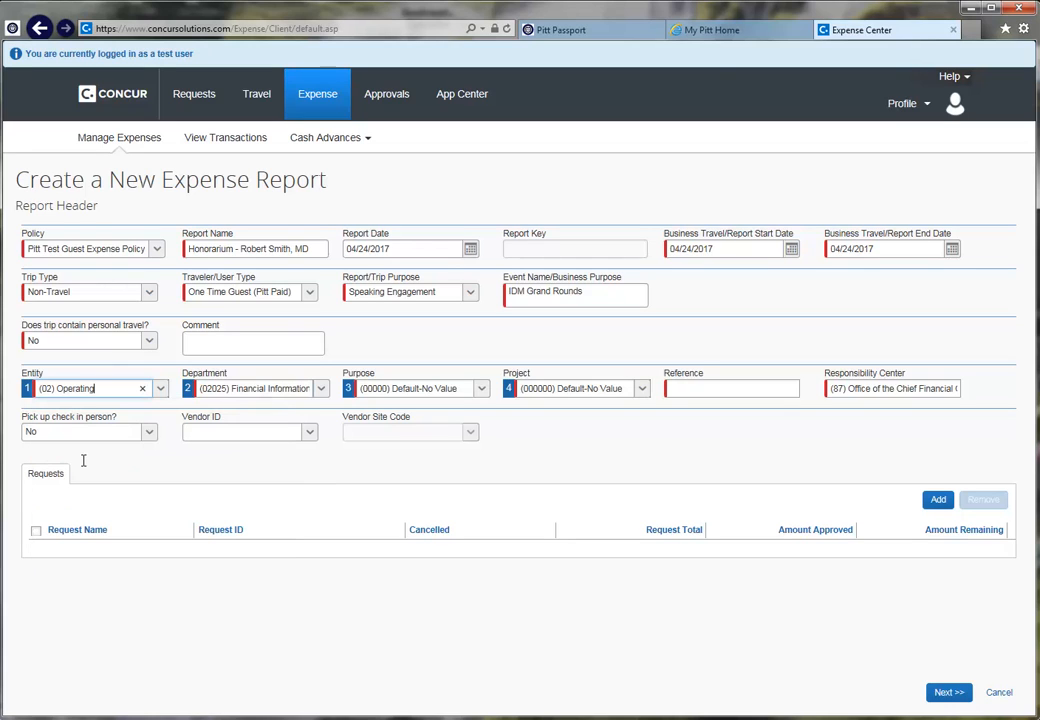
left_click(681, 393)
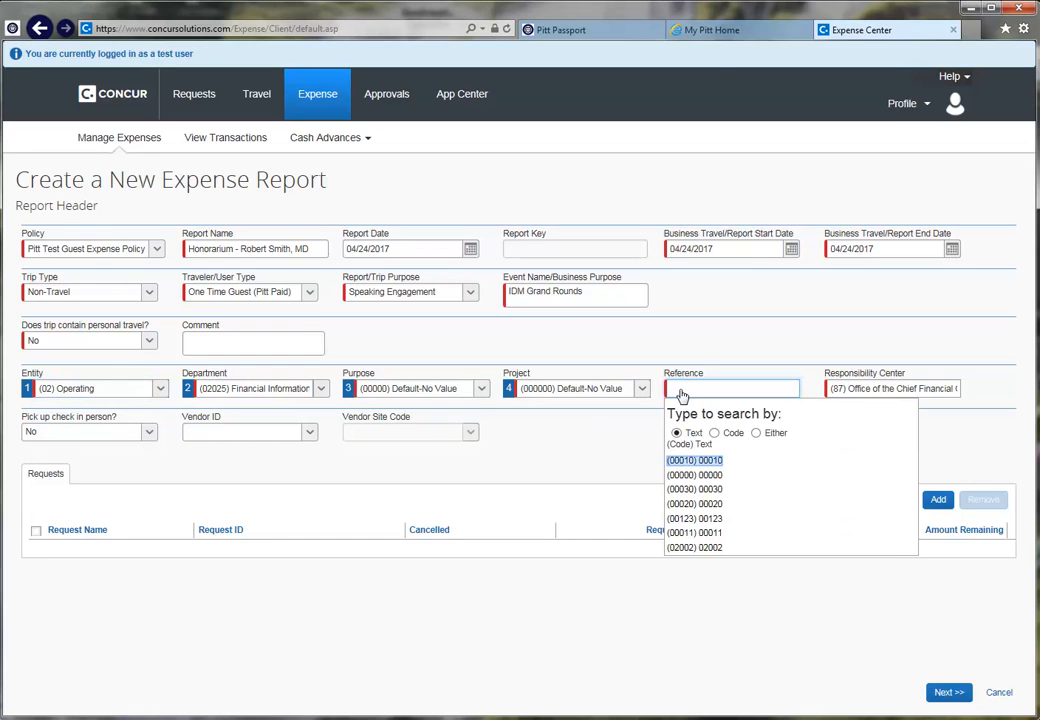
left_click(687, 464)
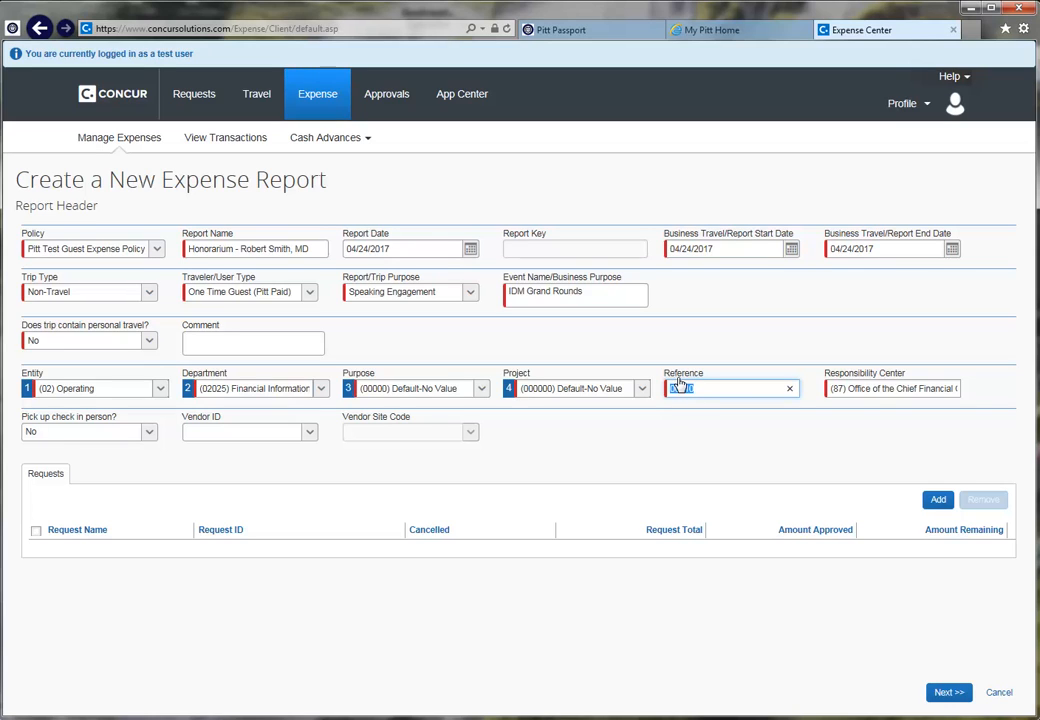
left_click(149, 434)
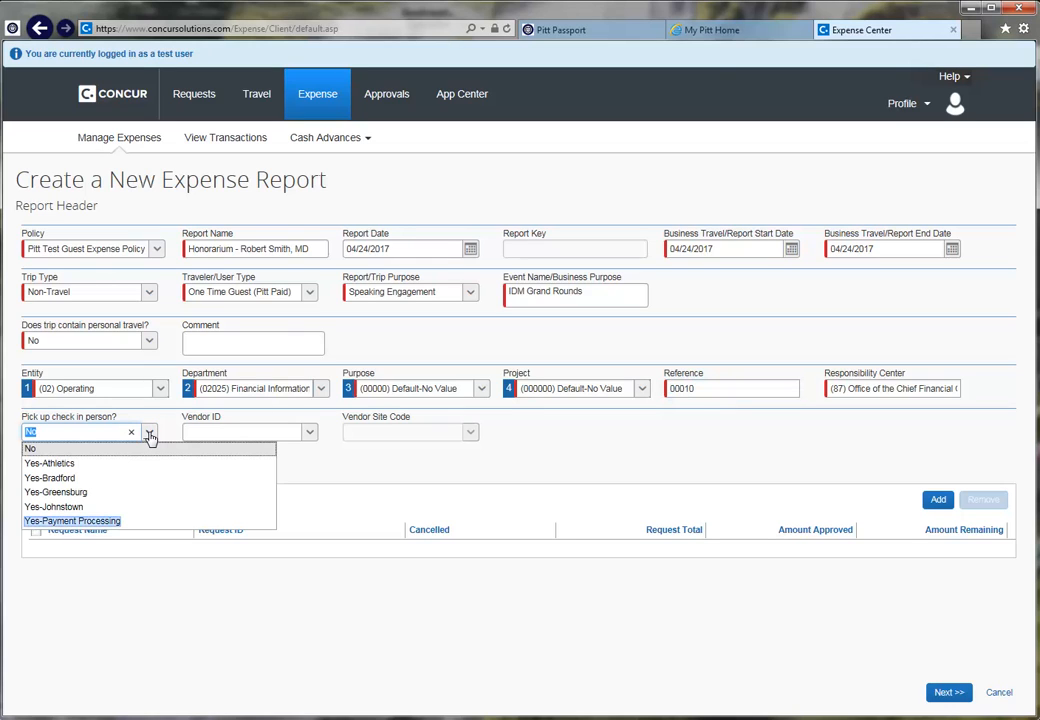
Step: Choose Yes-Payment Processing for check pickup and fill in the contact e-mail address
left_click(76, 520)
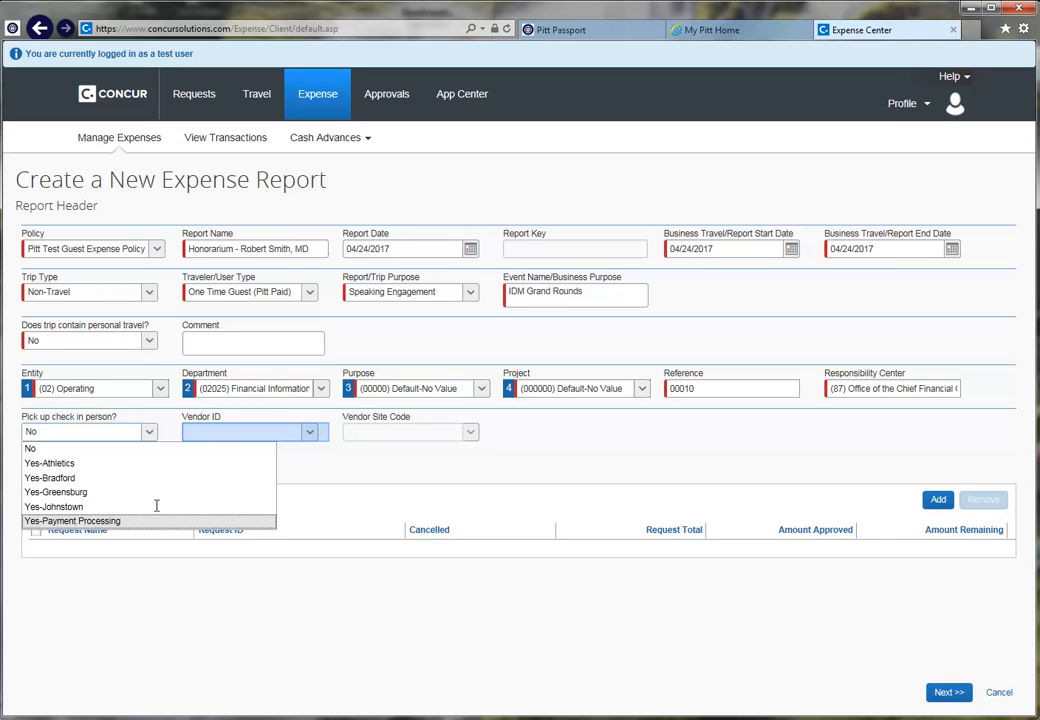
left_click(205, 431)
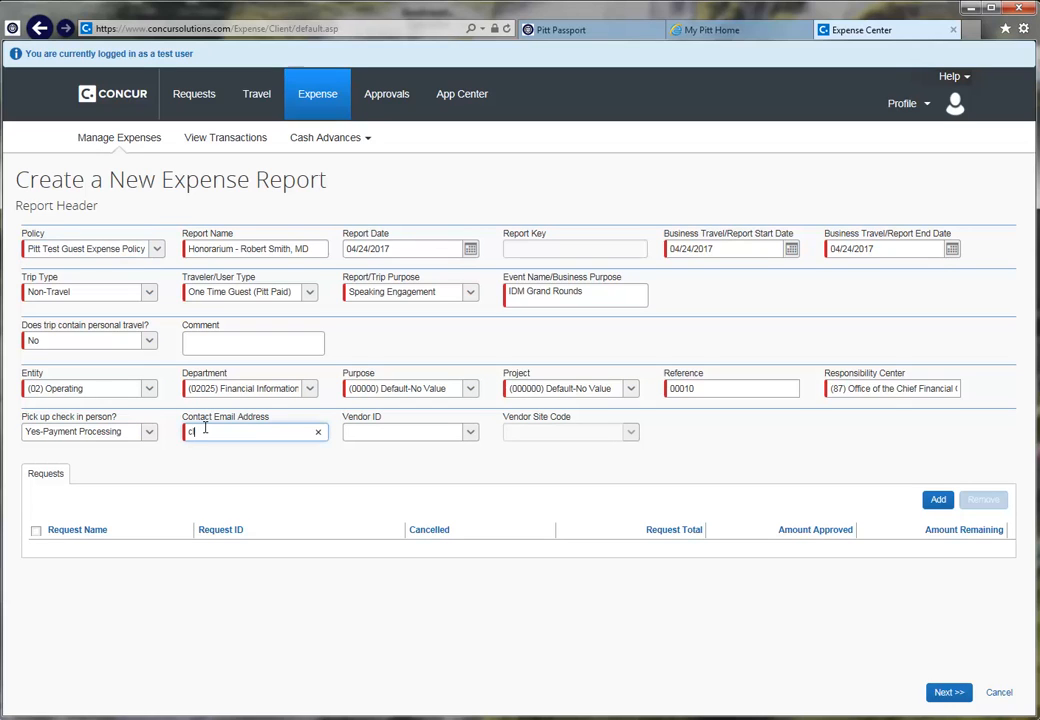
key("Tab")
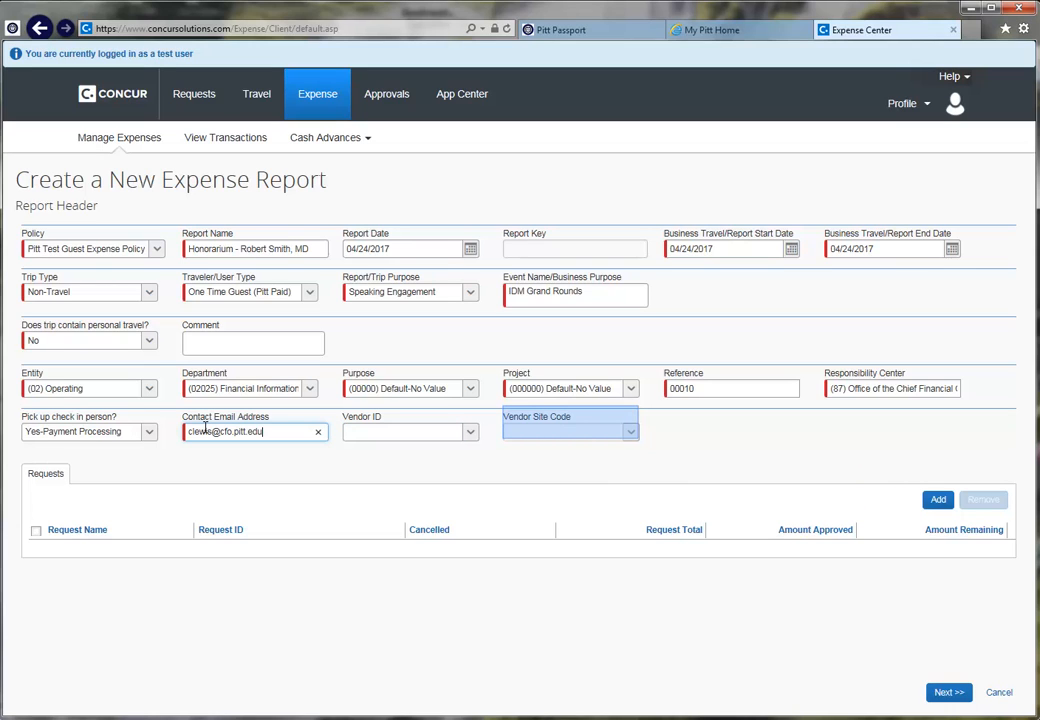
Step: Search vendors by the payee's surname, then leave the Vendor ID field empty
left_click(371, 433)
type("Smith")
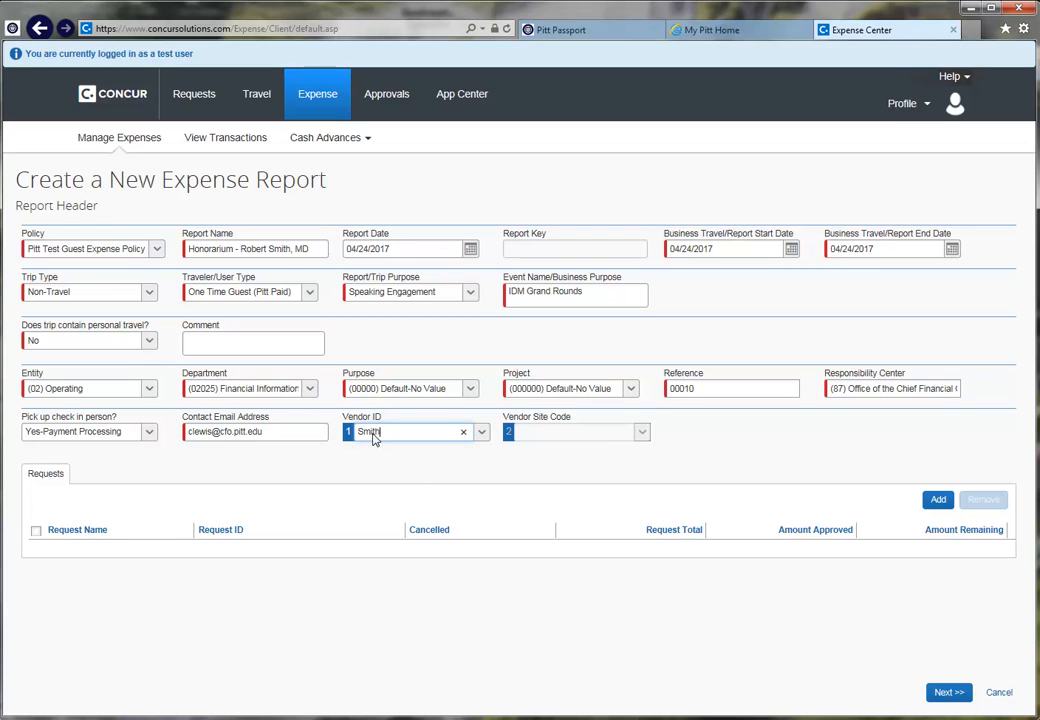
left_click(662, 470)
left_click_drag(401, 429, 347, 431)
key("BackSpace")
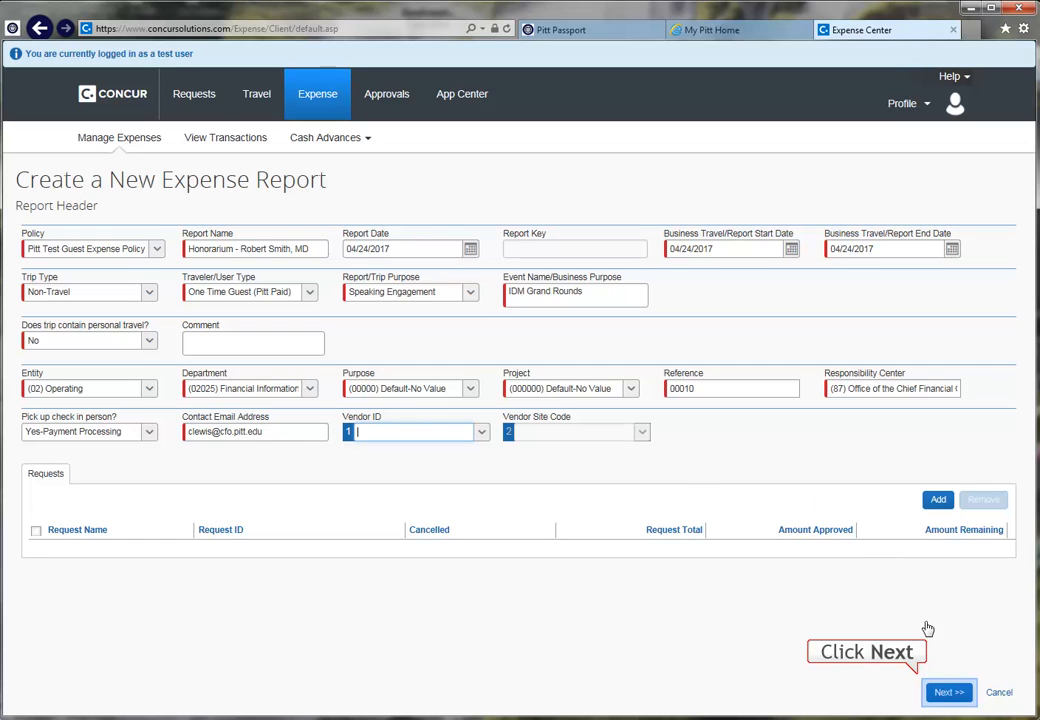
Step: Finish the report header, answer the per diem question, and add an Honorarium expense
left_click(945, 692)
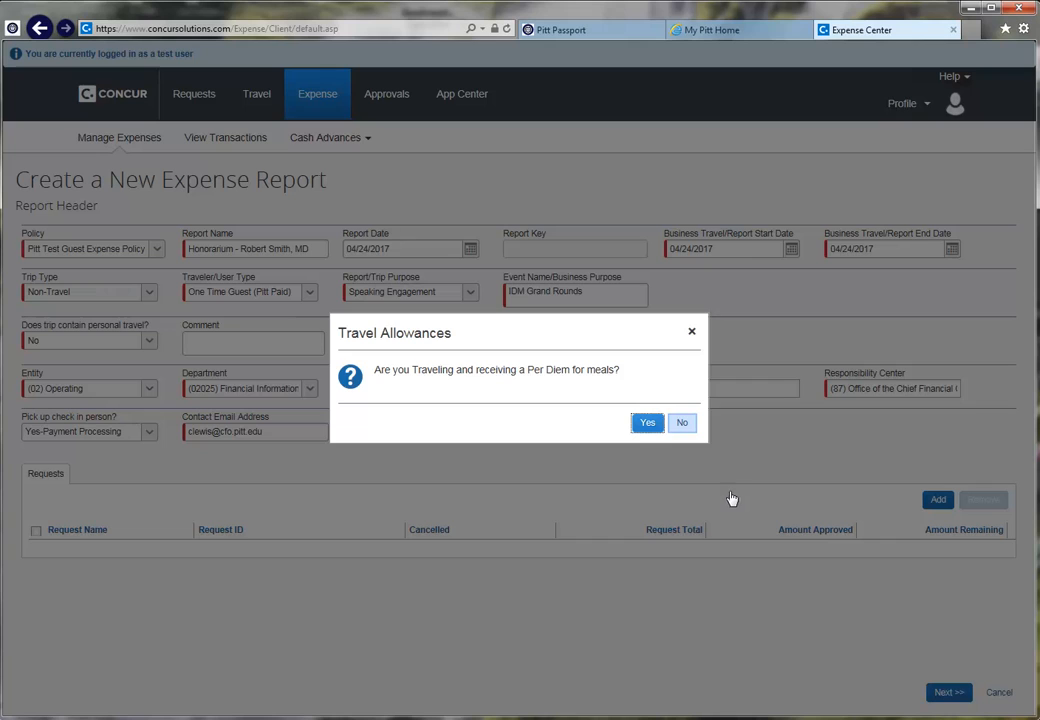
left_click(684, 425)
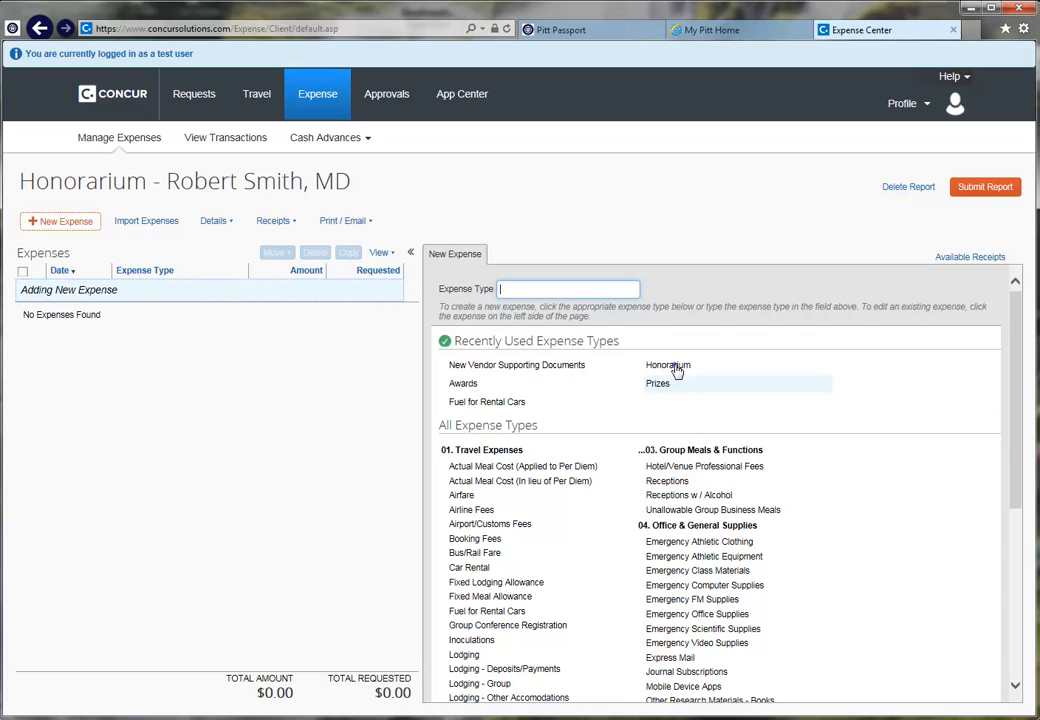
left_click(675, 369)
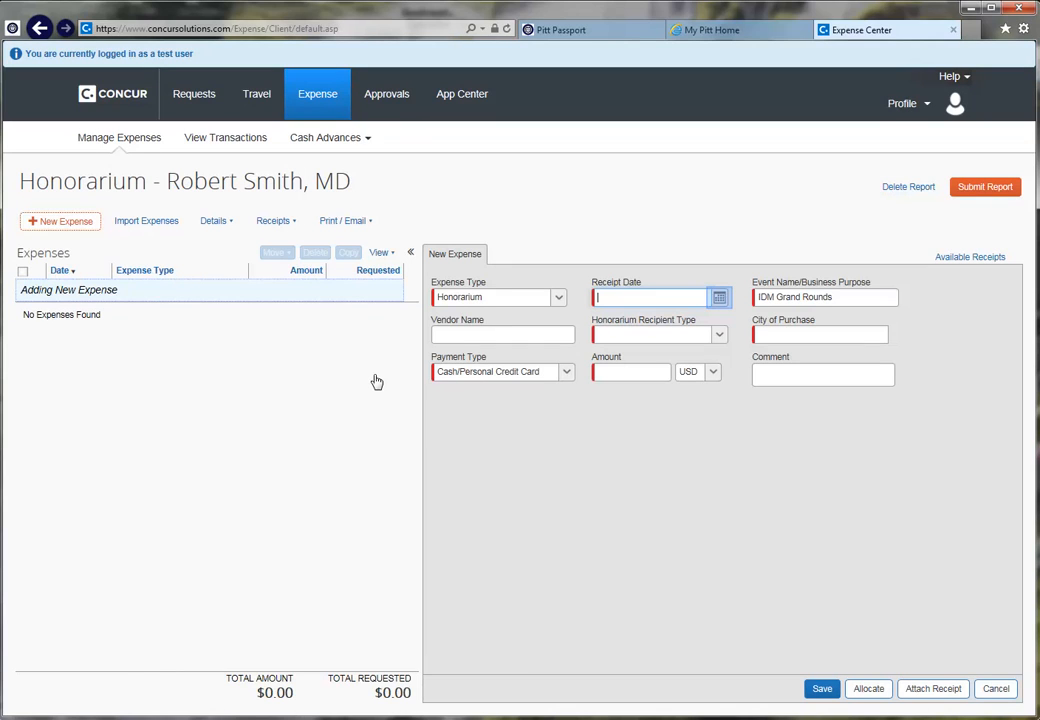
Step: Fill the Honorarium: 04/24/2017, Guest Speaker, Pittsburgh, Pennsylvania, 200.00, comment 'Grand Rounds Guest Speaker'
left_click(719, 299)
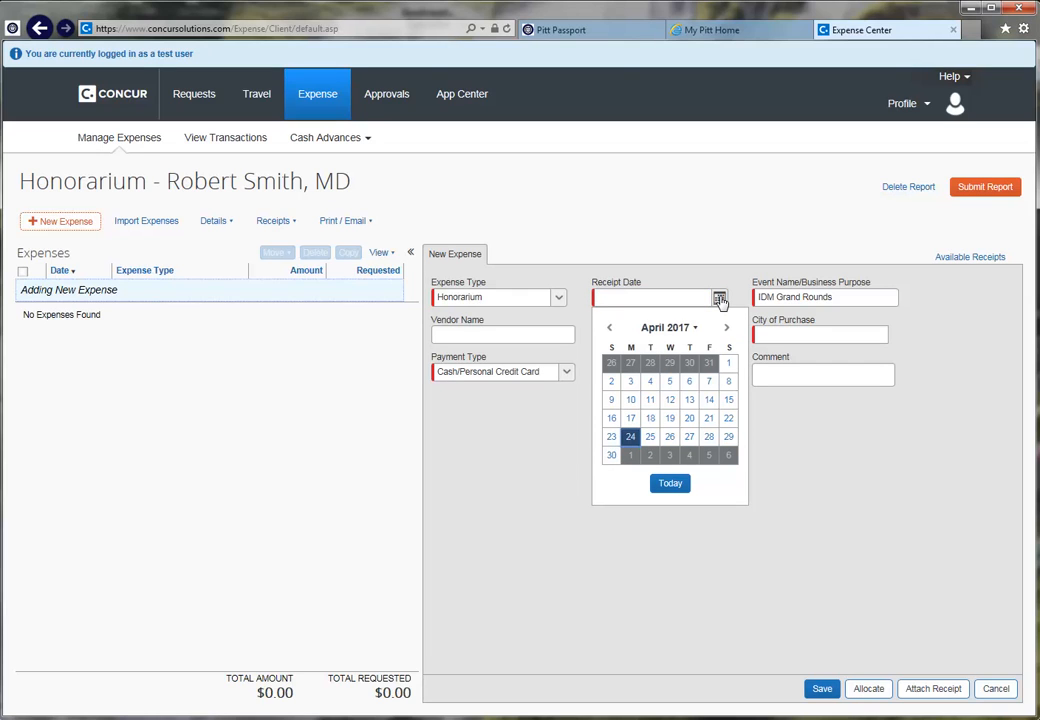
left_click(626, 437)
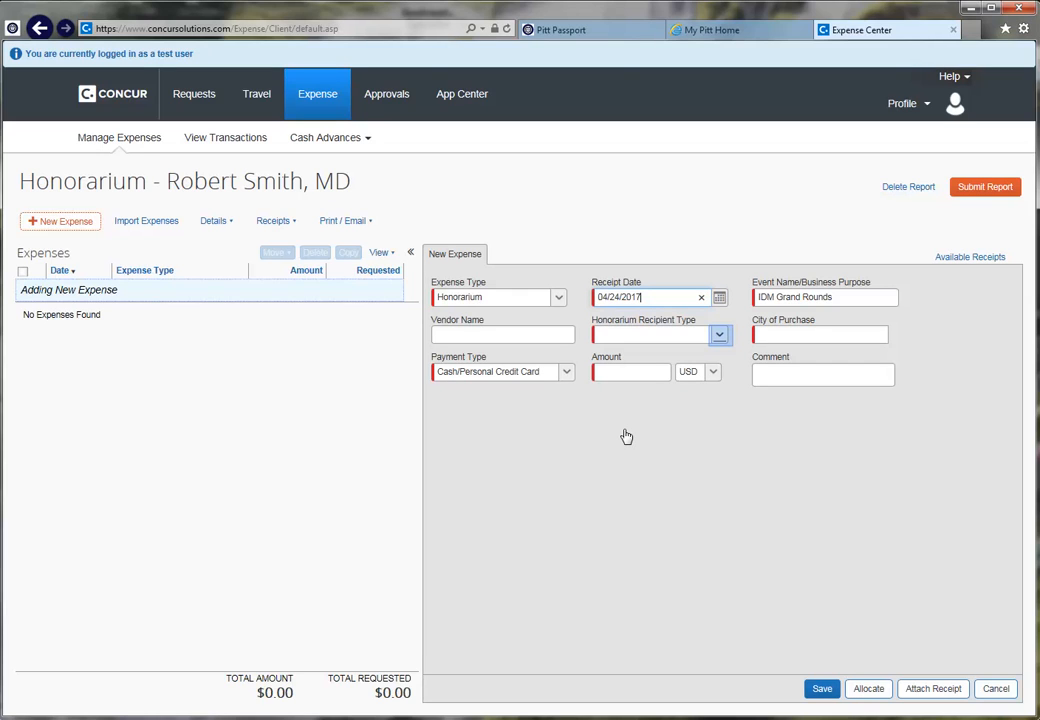
left_click(719, 336)
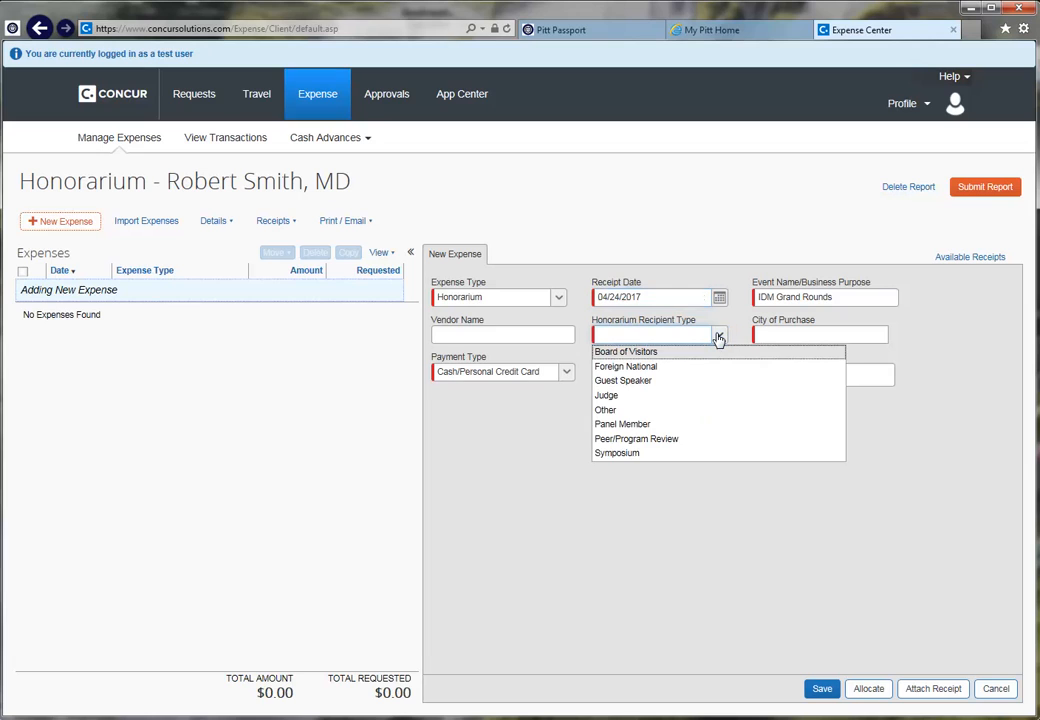
left_click(632, 381)
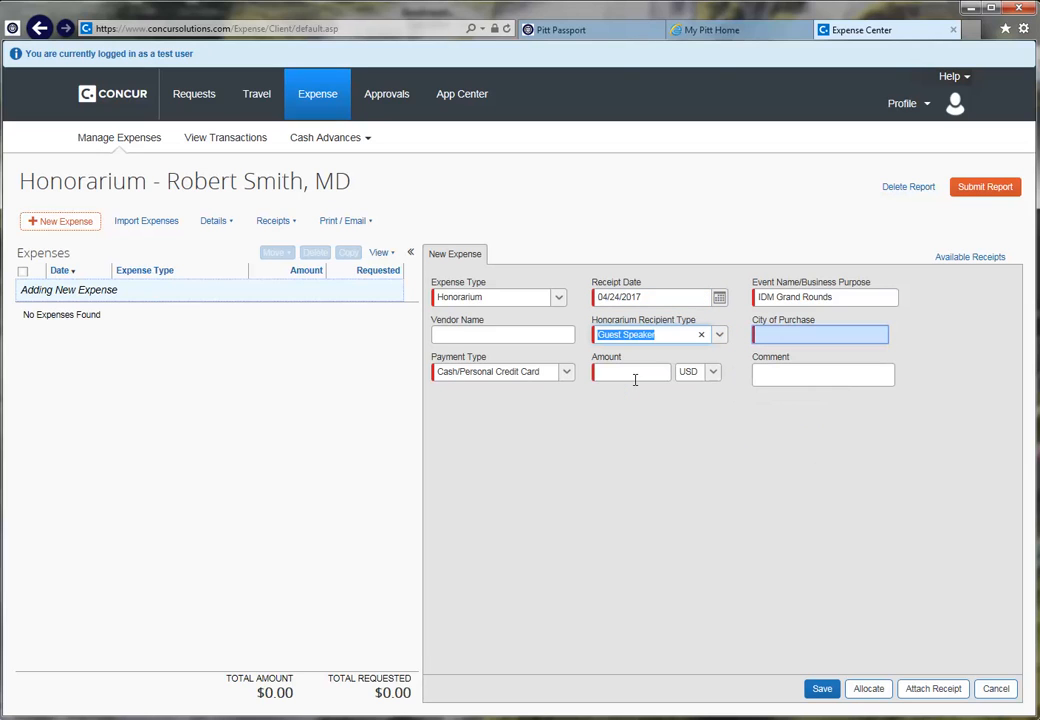
left_click(782, 341)
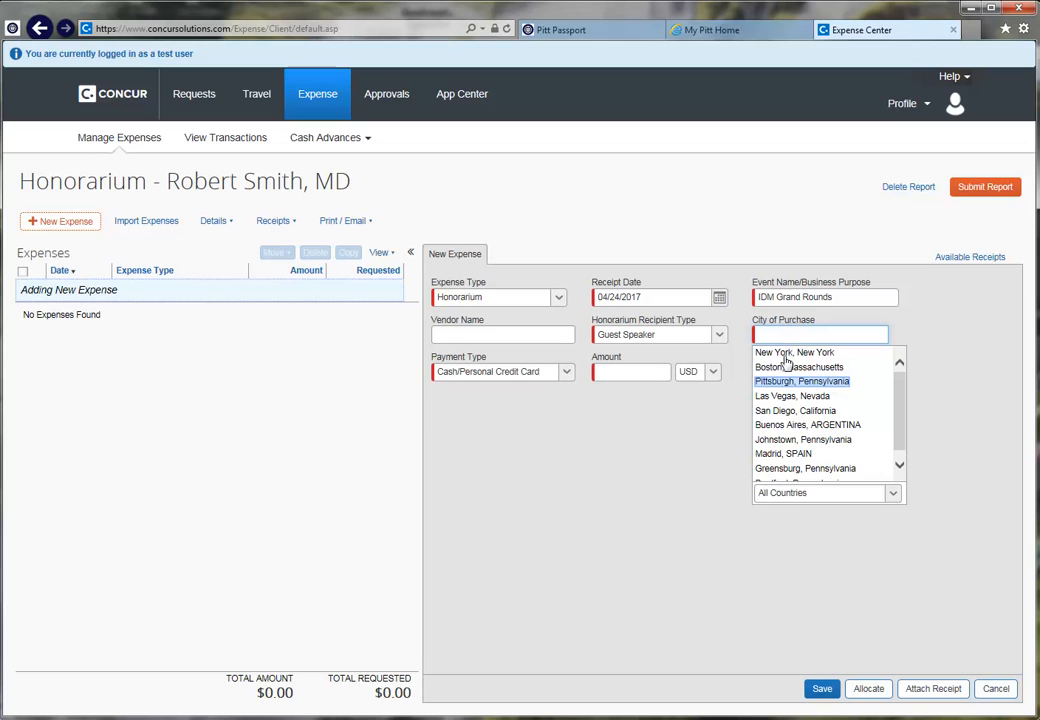
left_click(790, 381)
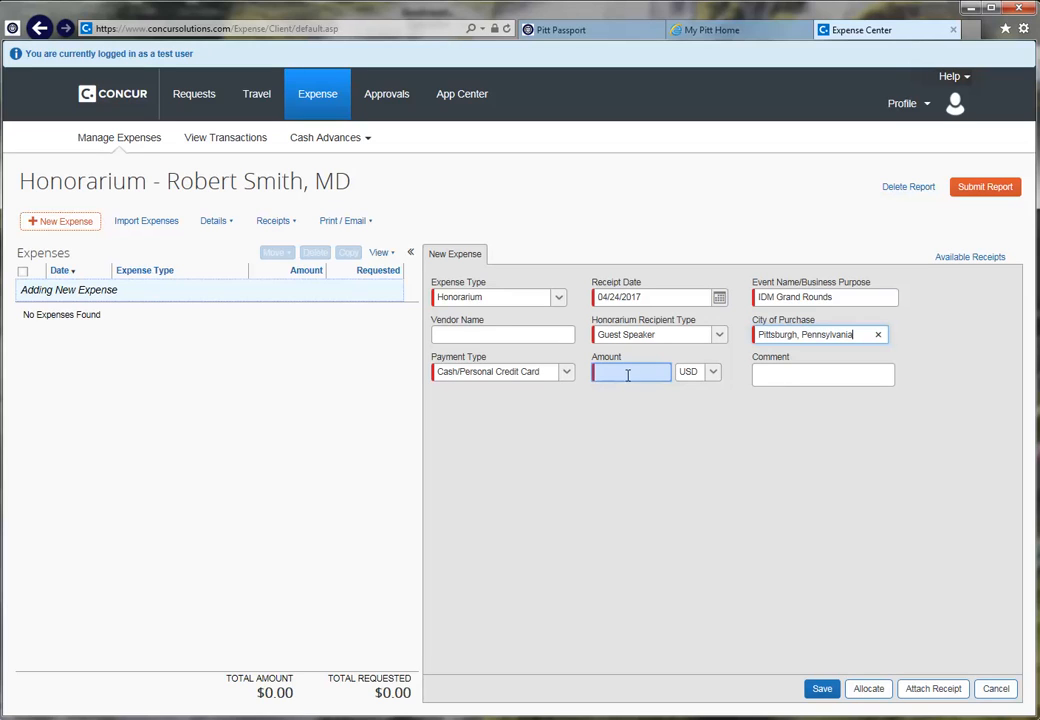
type("200.00")
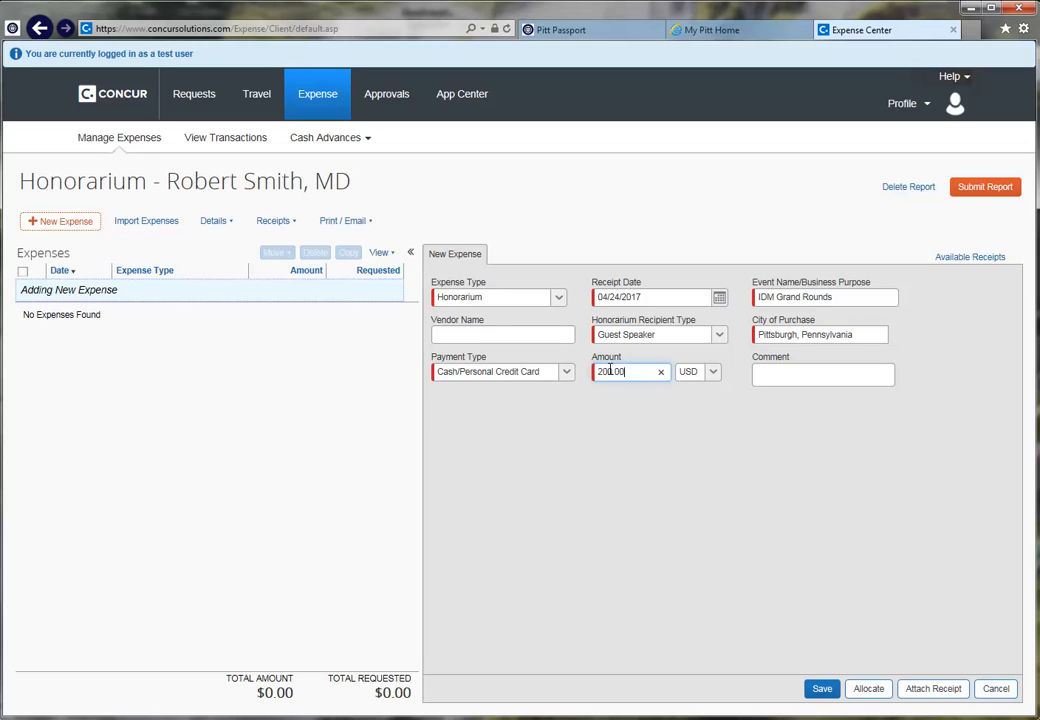
key("Tab")
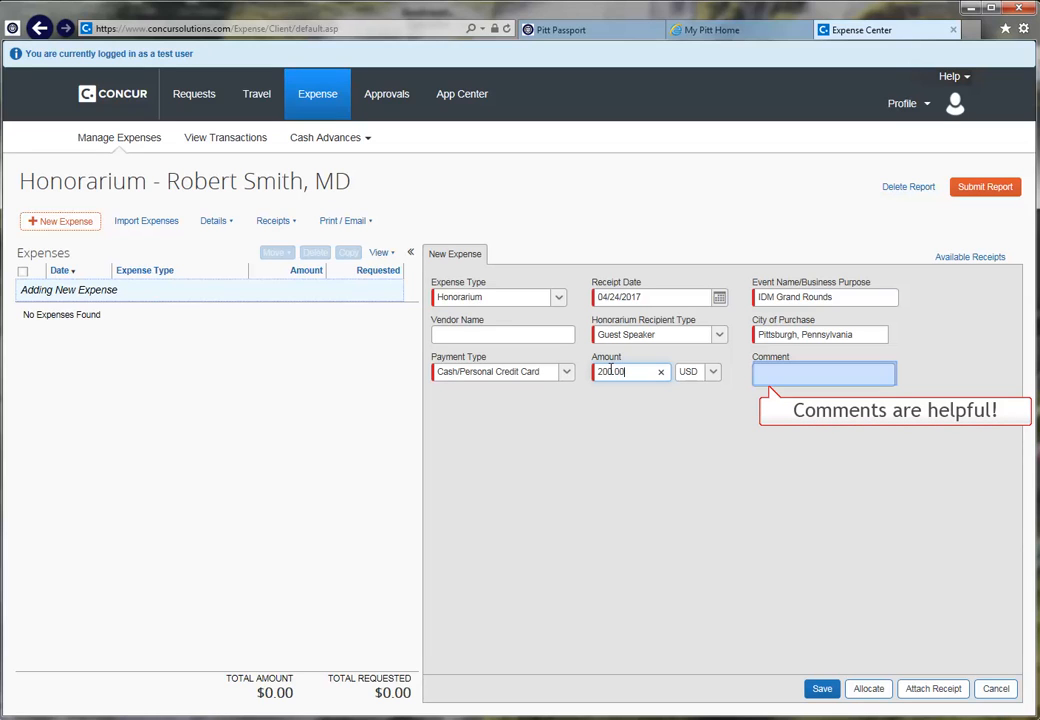
left_click(764, 373)
type("Grand Rounds G")
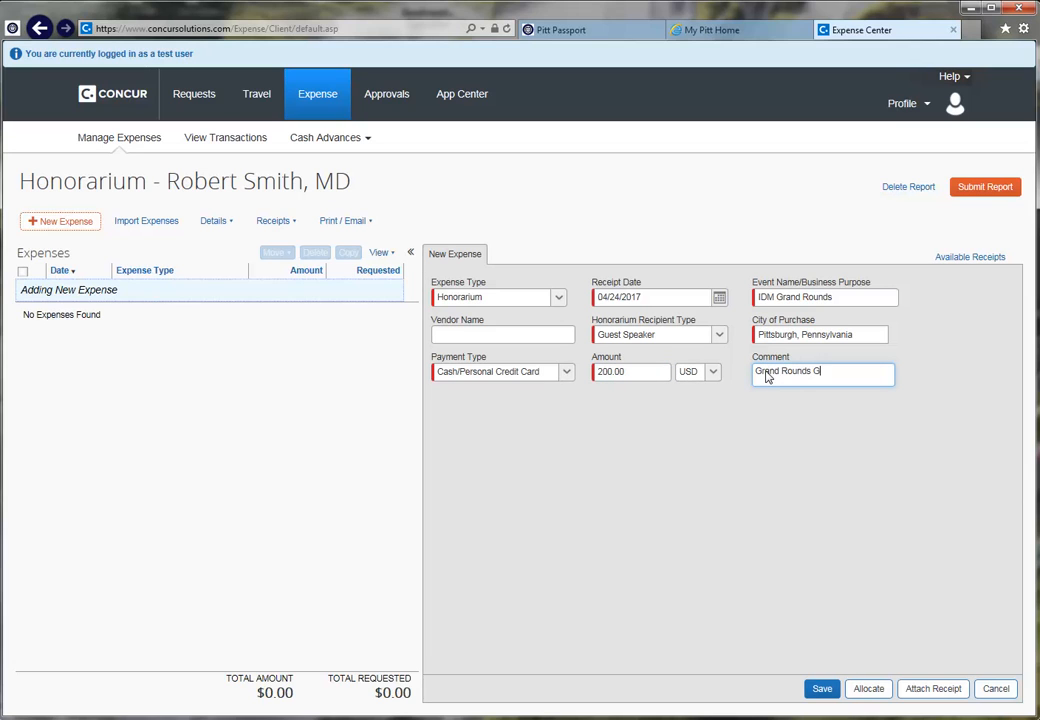
type("uest Speaker")
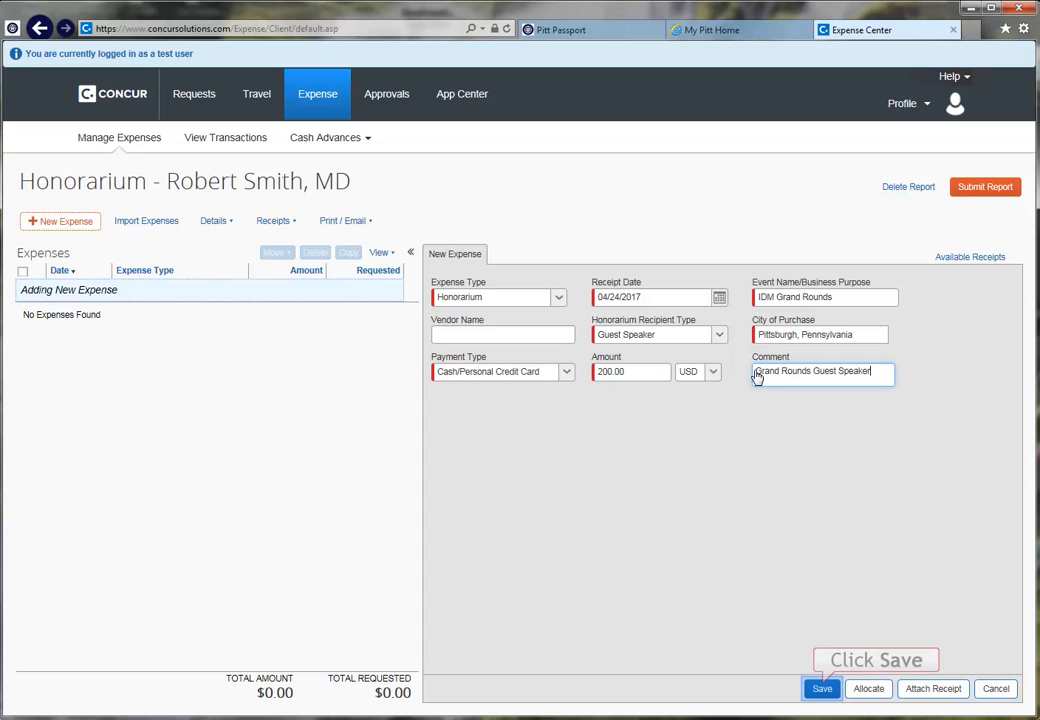
Step: Save the Honorarium expense and start a New Vendor Supporting Documents expense
left_click(821, 688)
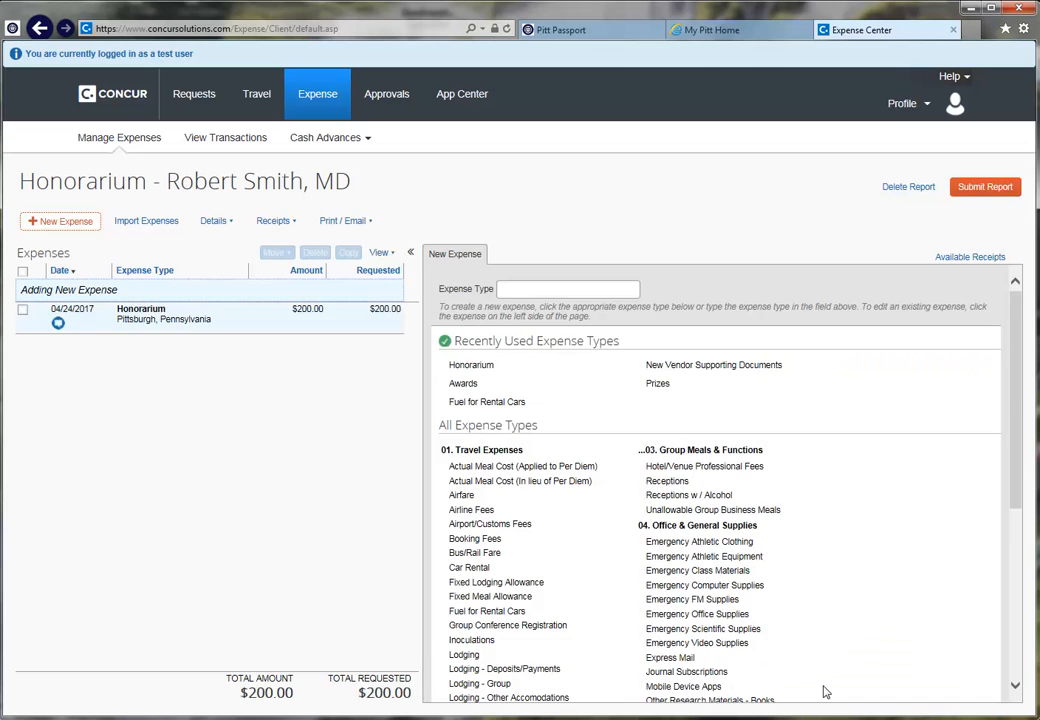
left_click(1016, 686)
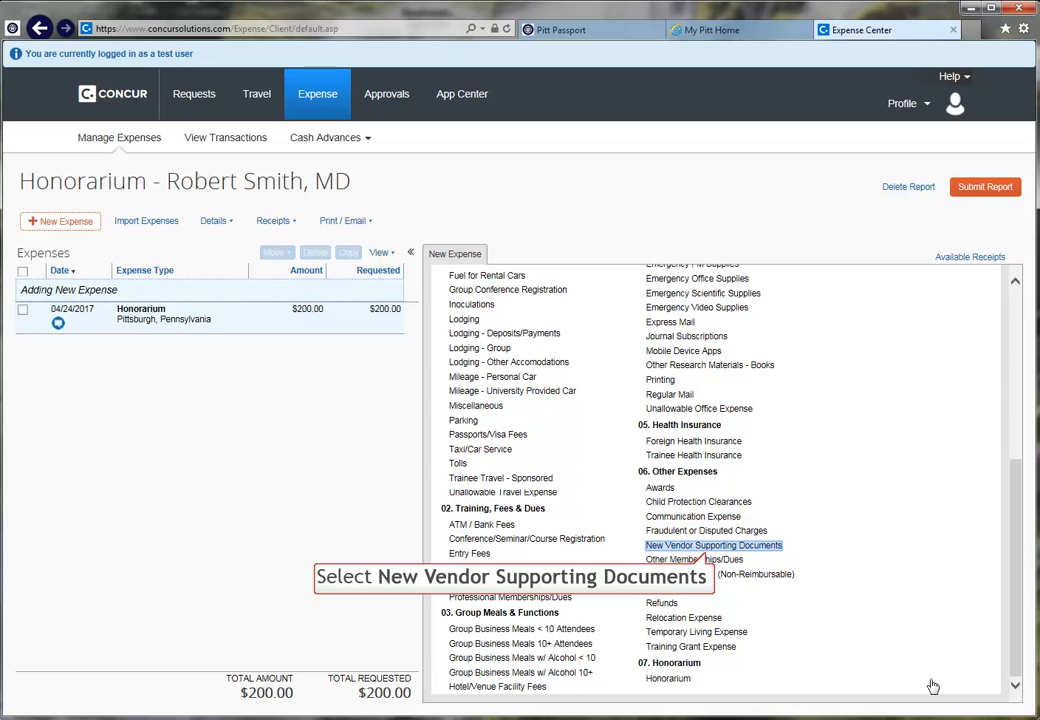
left_click(708, 551)
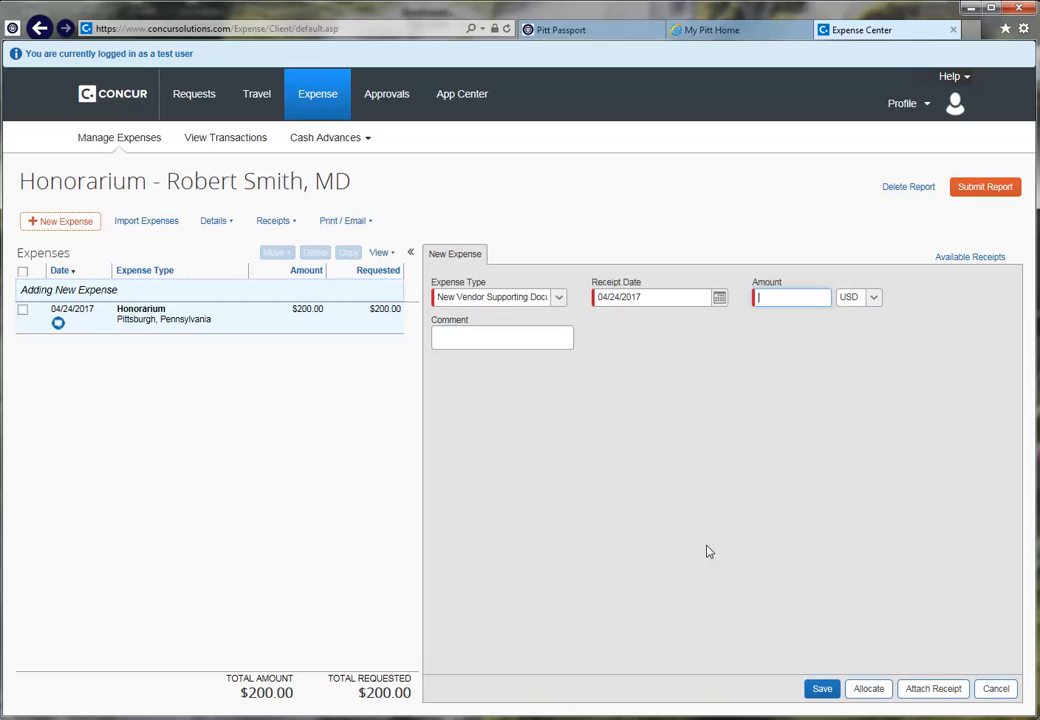
Step: Give the New Vendor Supporting Documents expense amount 0.00 and comment 'w-9 is attached', then save
left_click(752, 302)
type("0.00")
left_click(445, 333)
type("w-9 is attached")
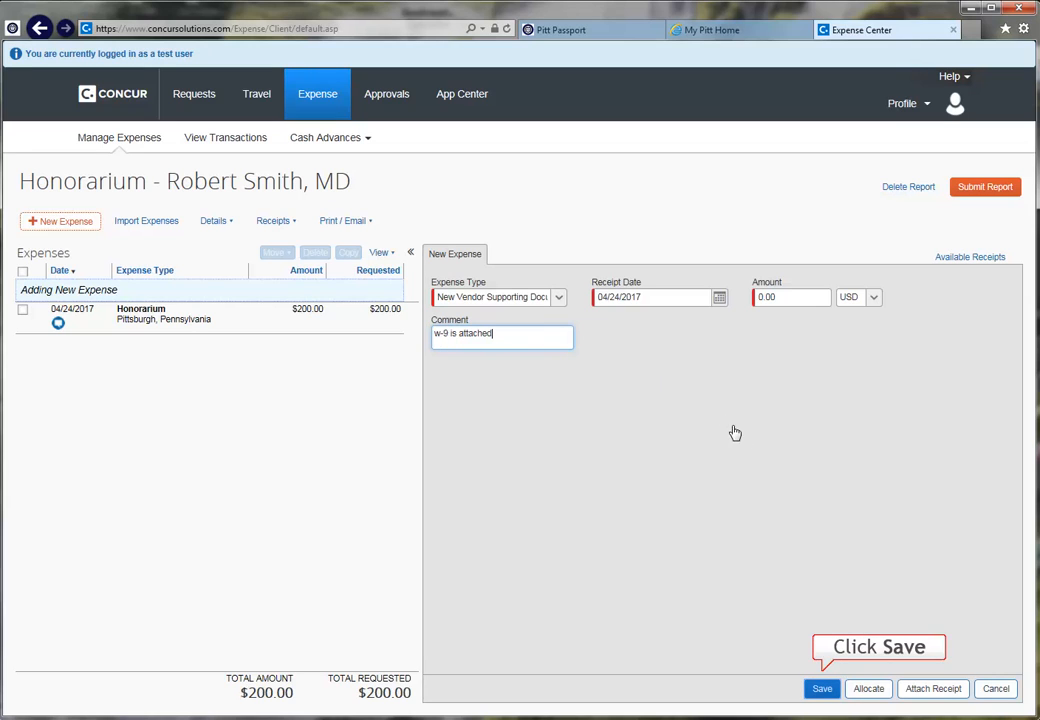
left_click(822, 690)
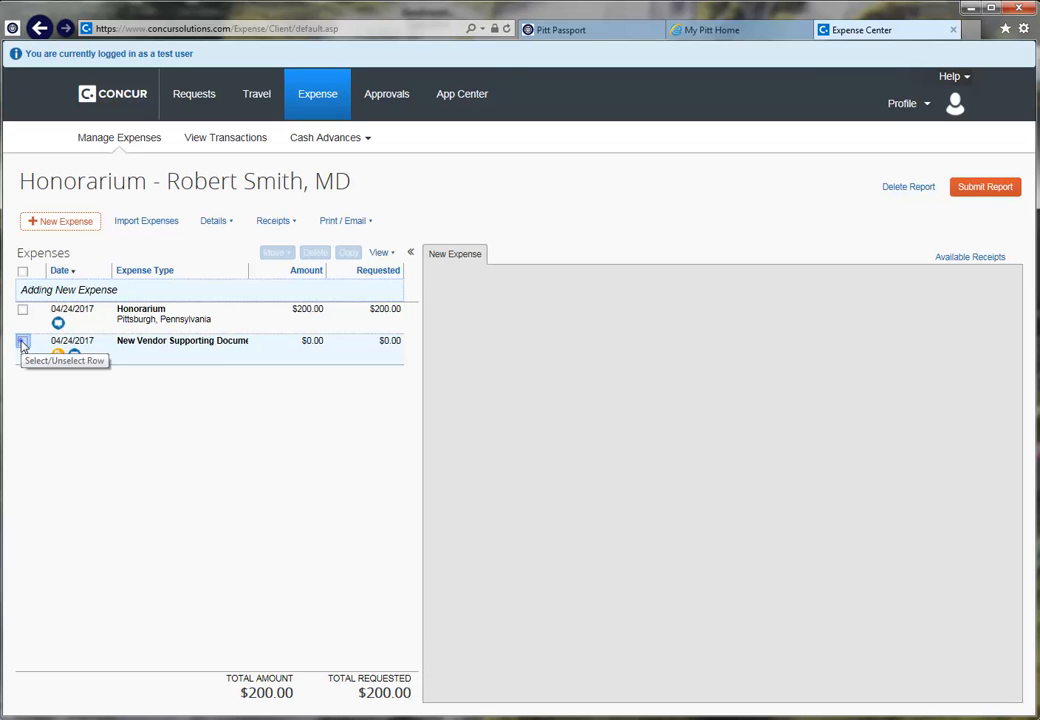
Step: Attach w9.pdf from Available Receipts to the New Vendor Supporting Documents expense
left_click(22, 341)
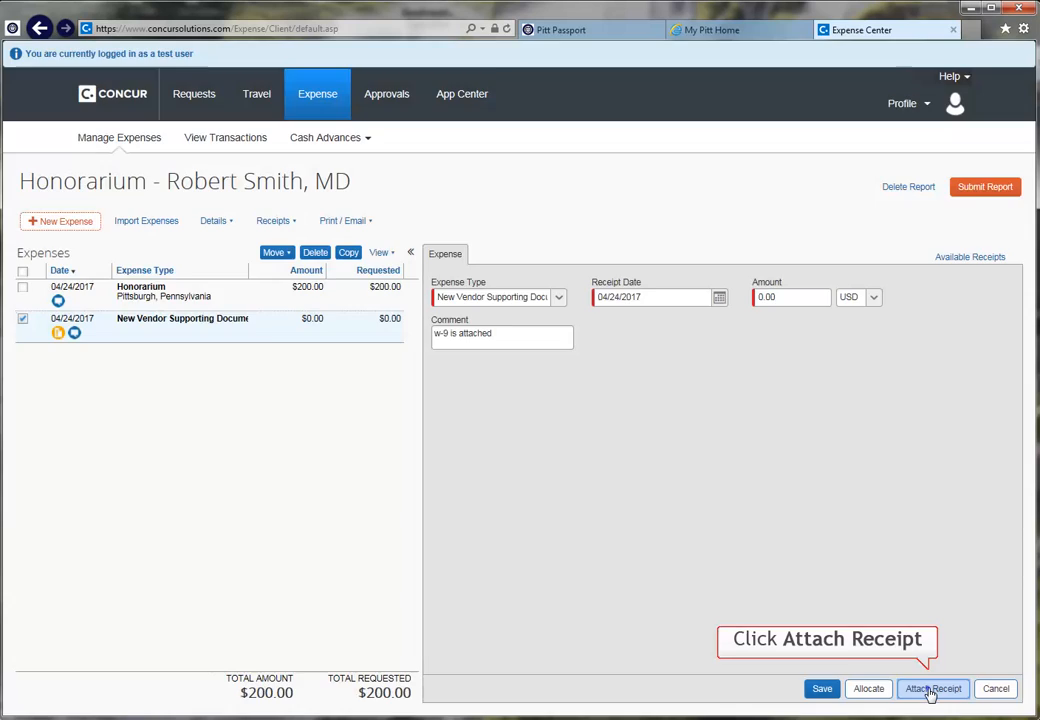
left_click(932, 689)
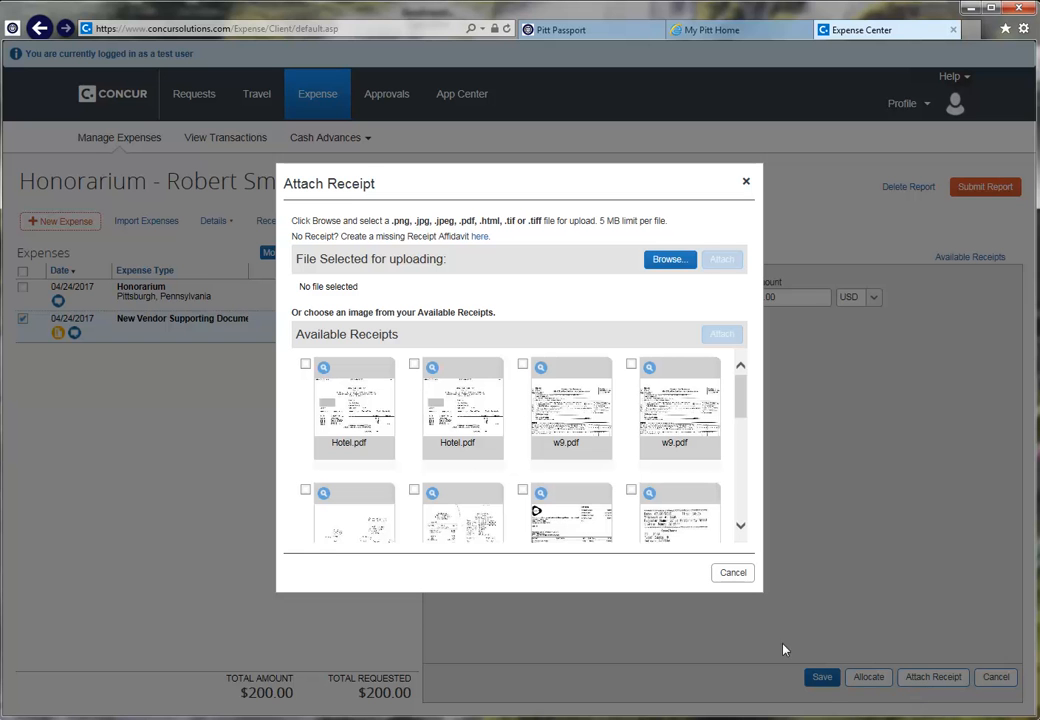
left_click(740, 529)
left_click(740, 527)
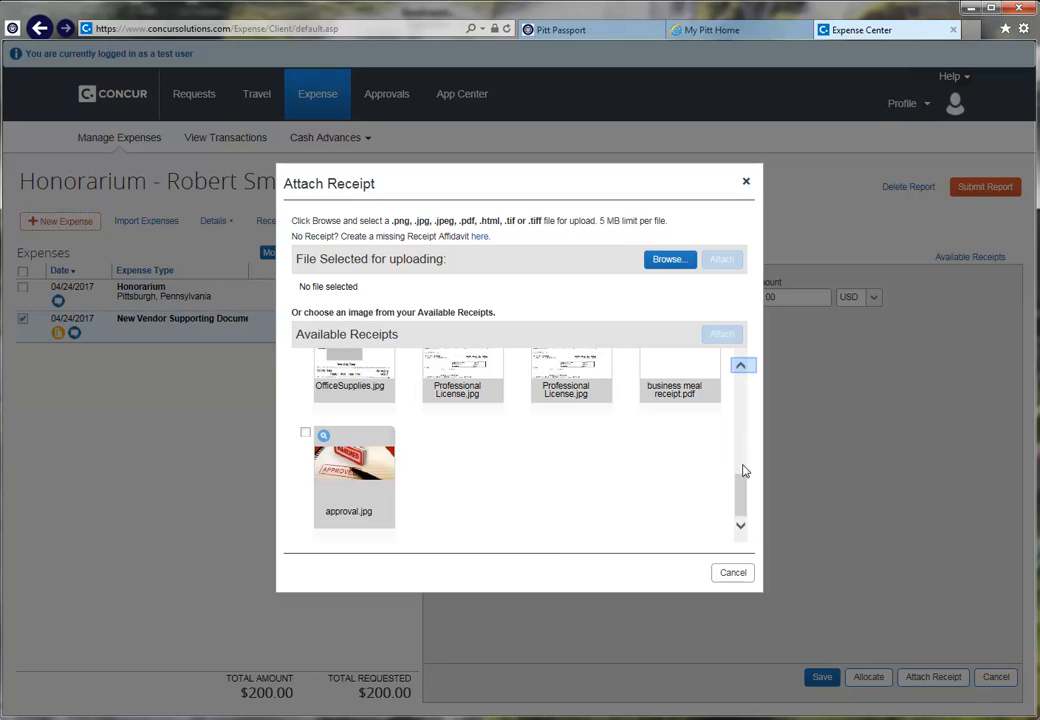
left_click(741, 367)
left_click(741, 367)
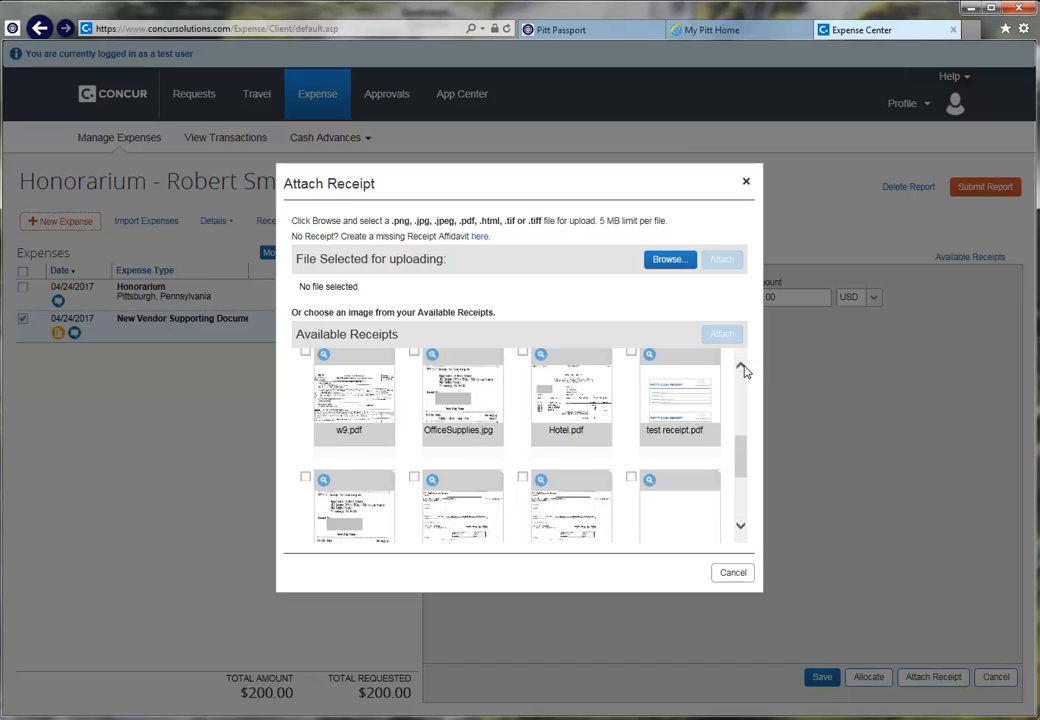
left_click(741, 367)
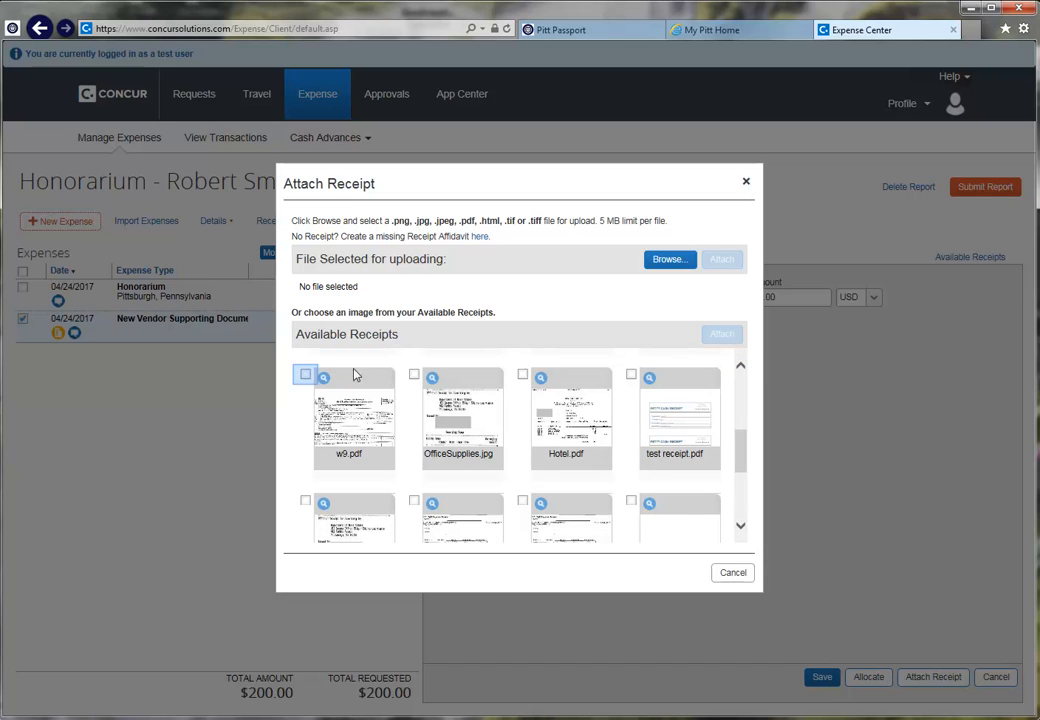
left_click(305, 375)
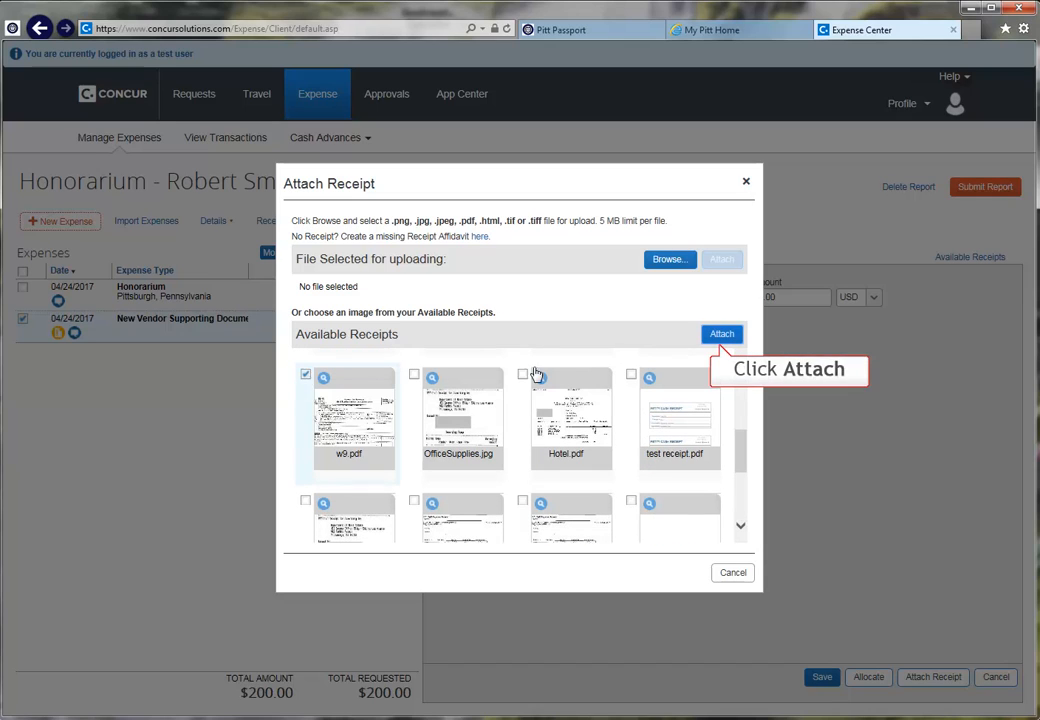
left_click(722, 334)
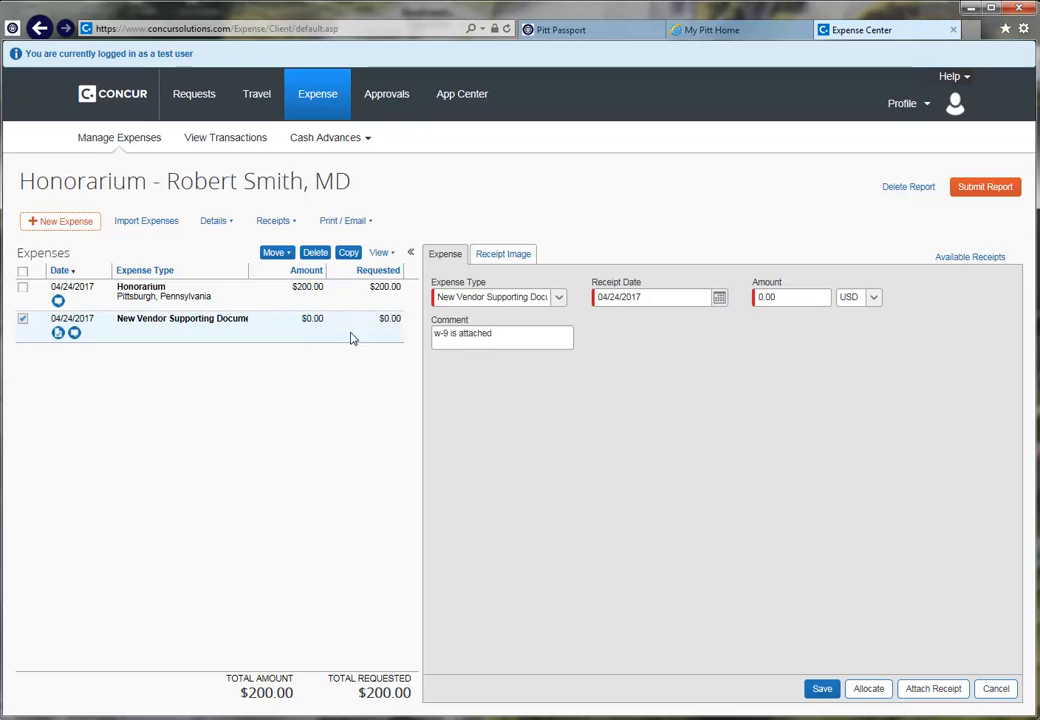
left_click(58, 333)
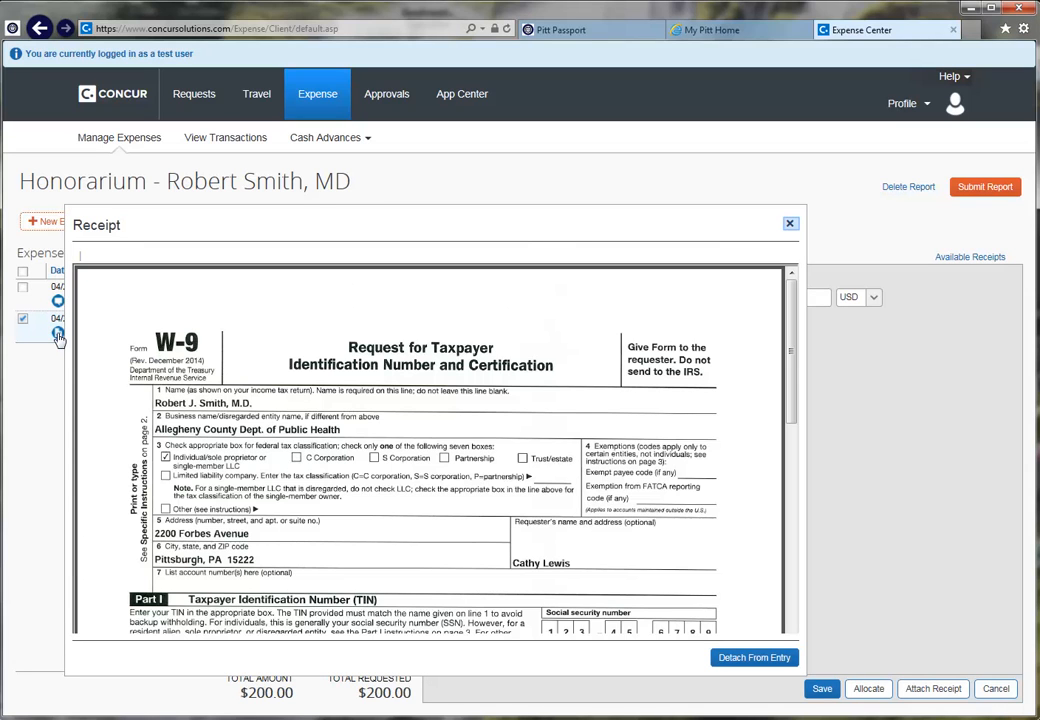
left_click(789, 224)
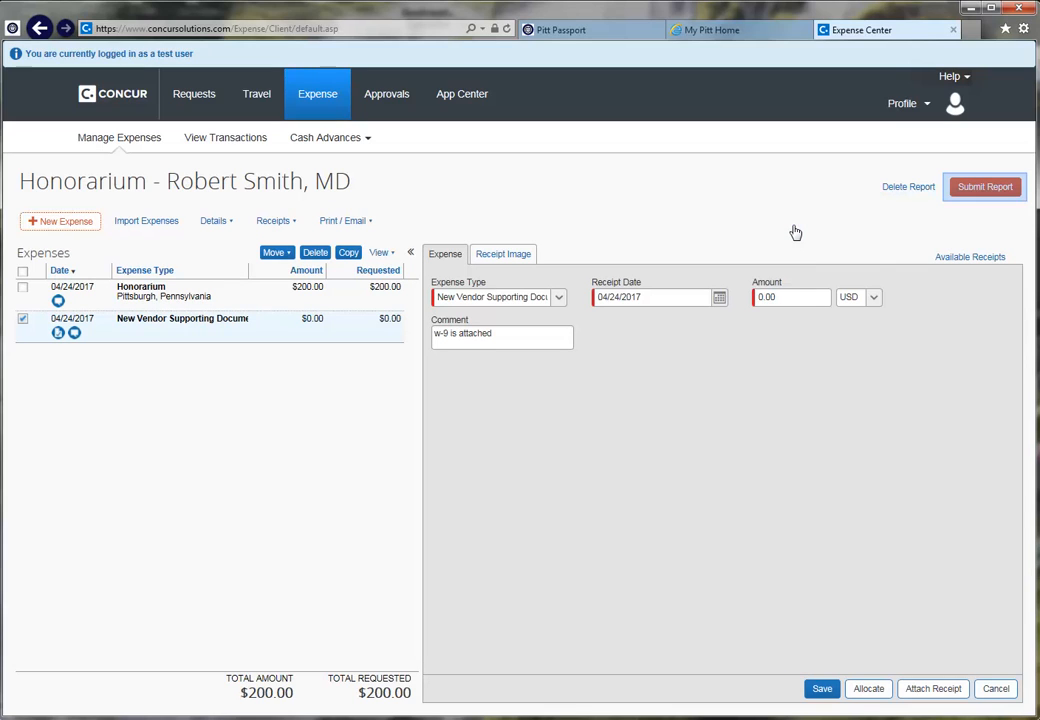
Step: Submit the Honorarium report, accept the Final Review terms, and close the confirmation
left_click(978, 192)
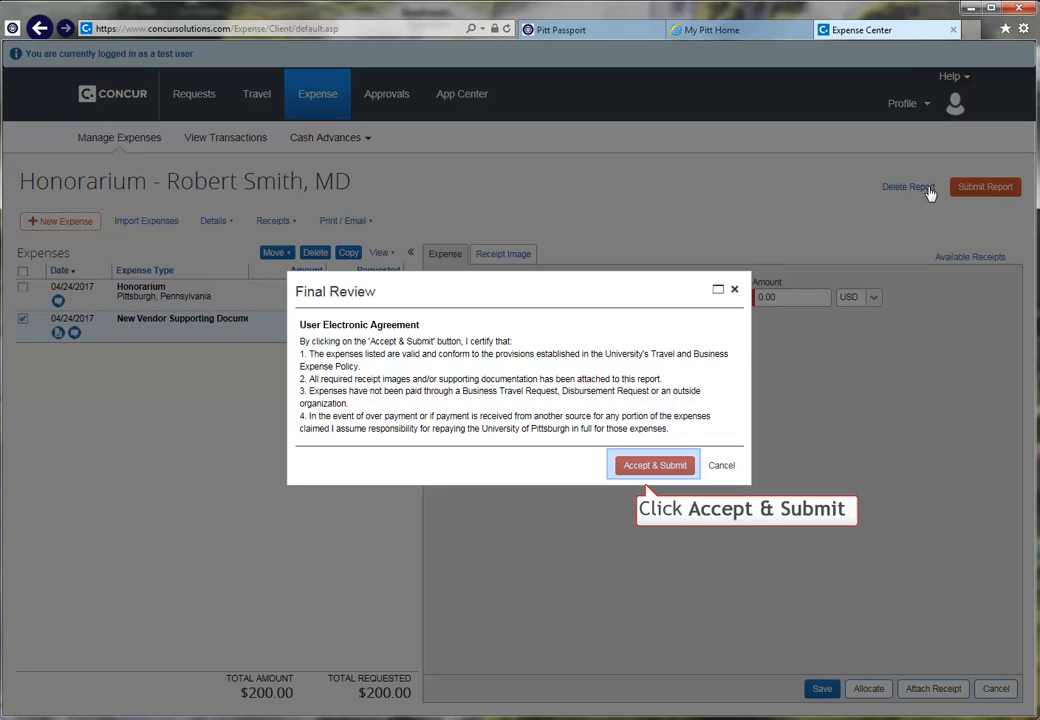
left_click(652, 466)
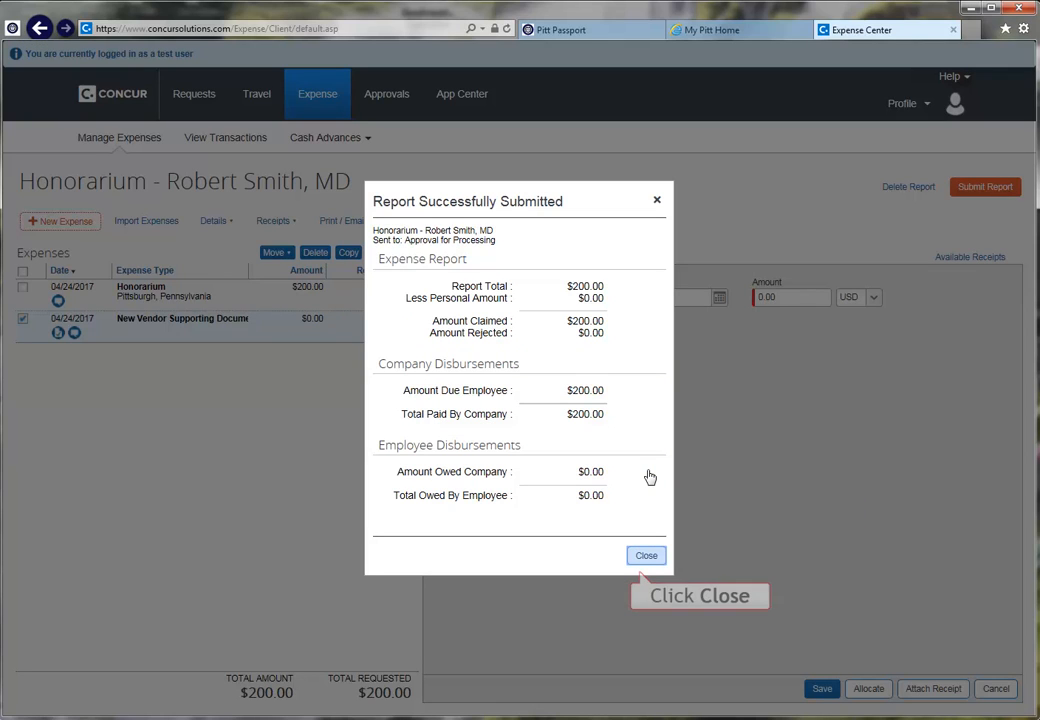
left_click(646, 555)
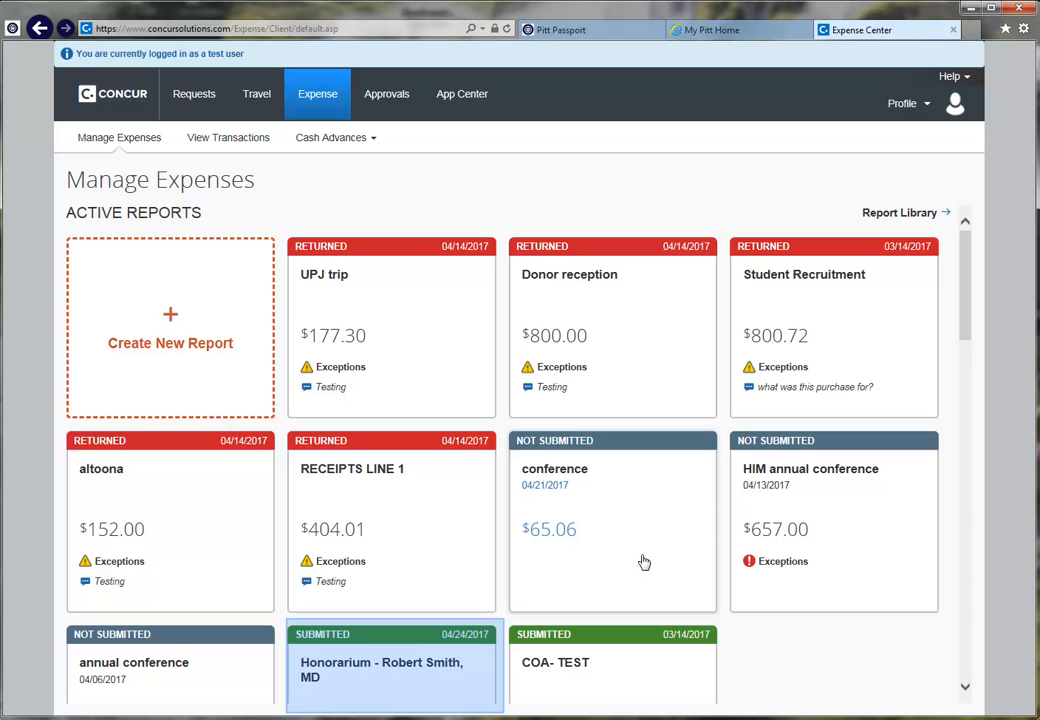